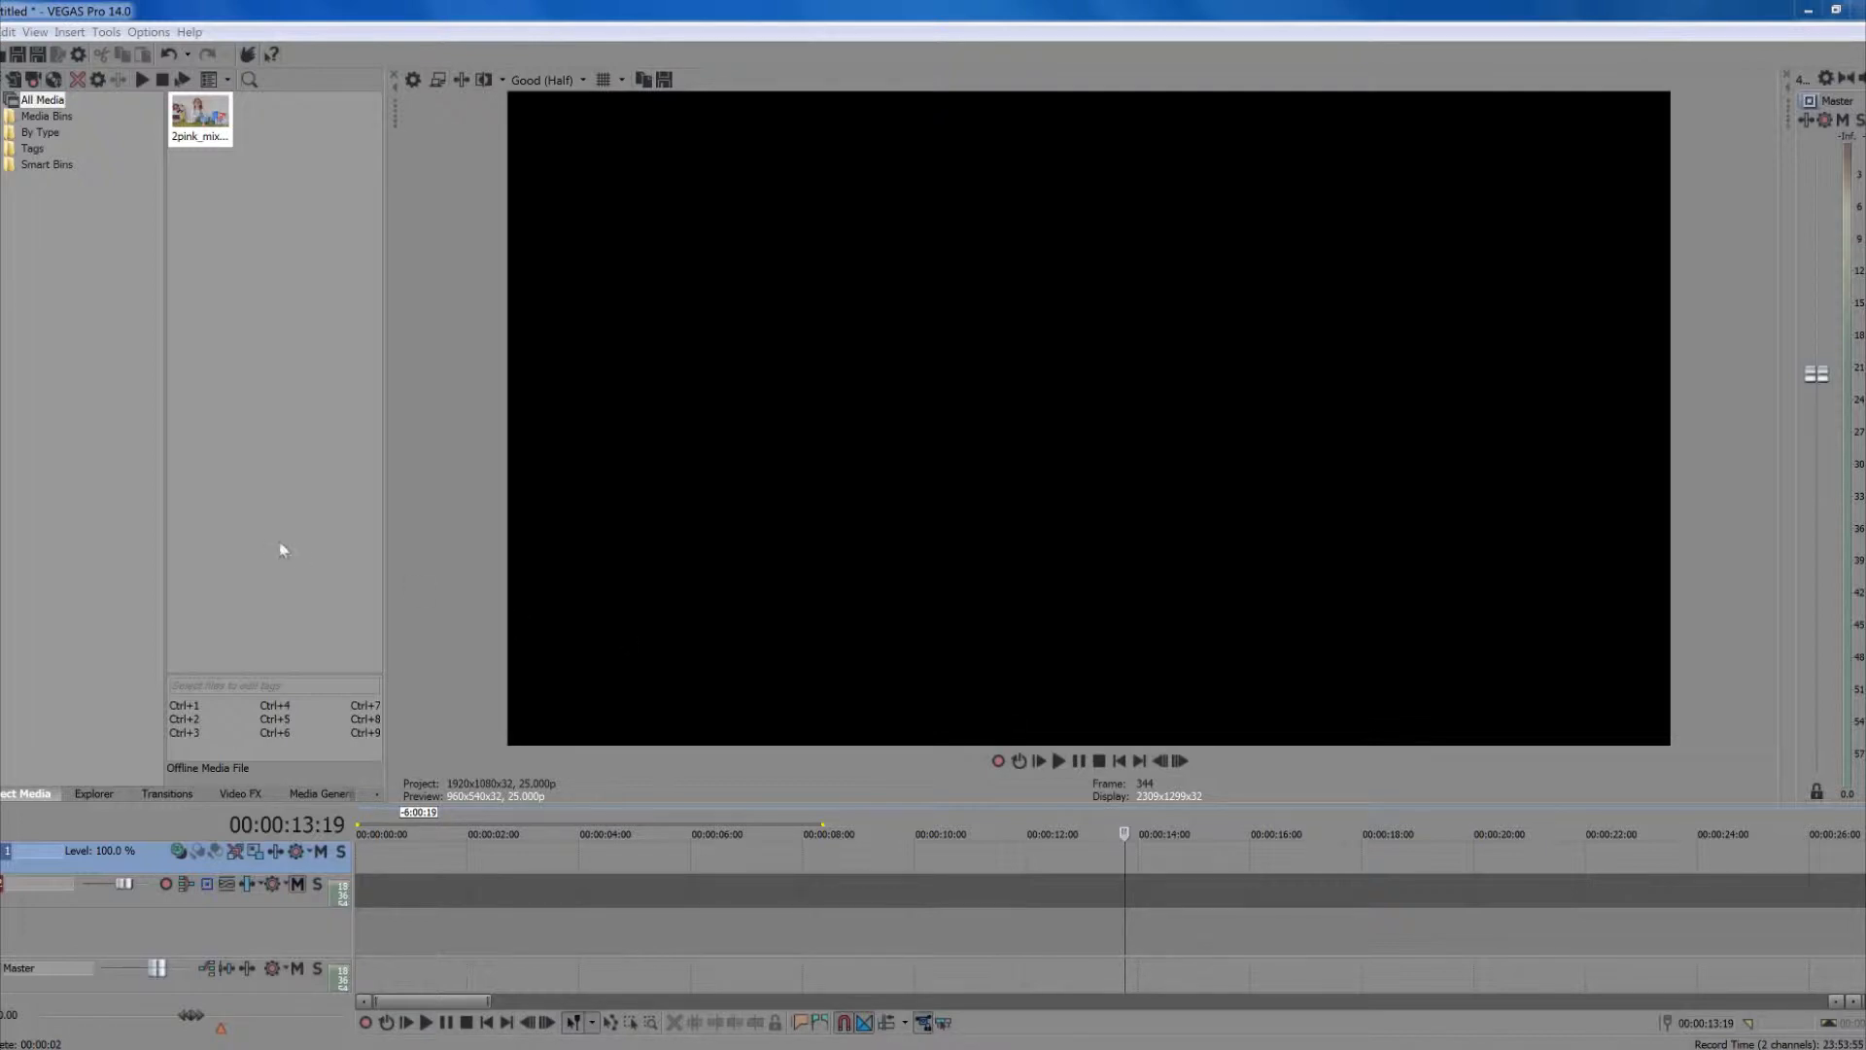
Place the 2pink_mix clip at the start of the timeline and play it back
left_click(212, 139)
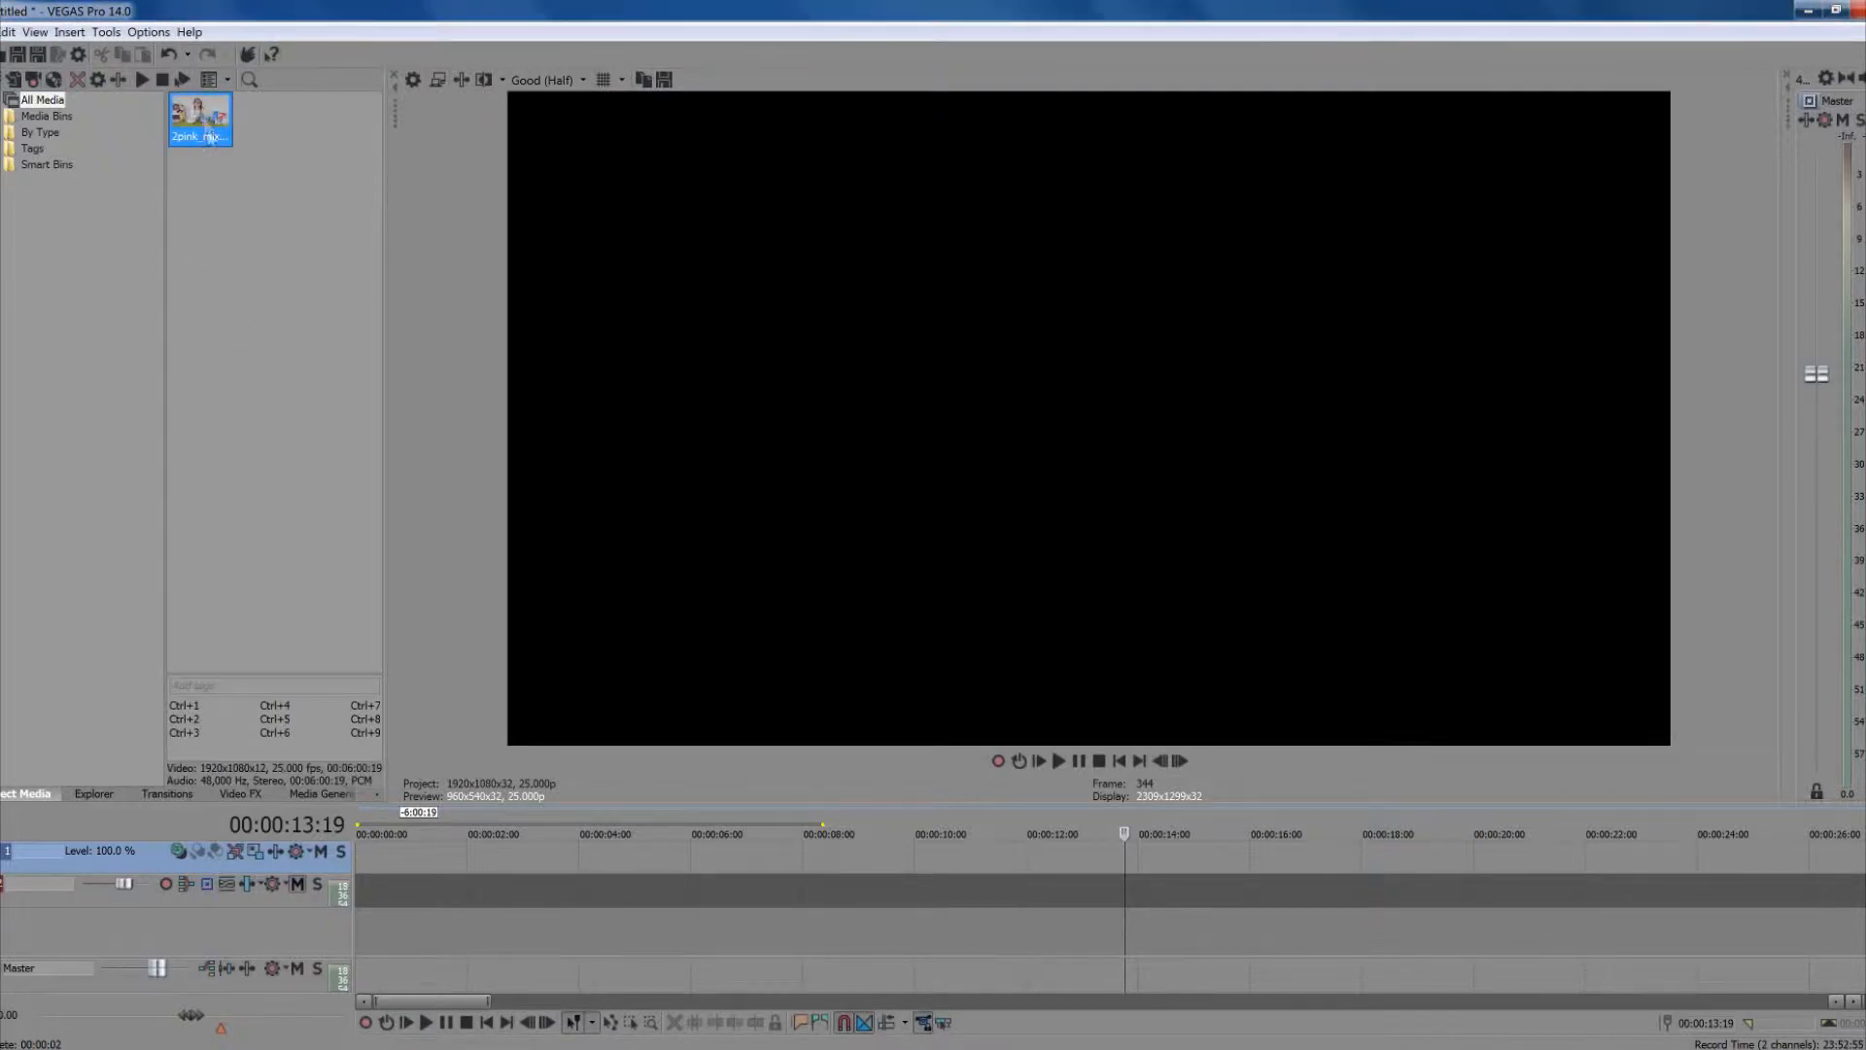
left_click_drag(247, 176, 357, 854)
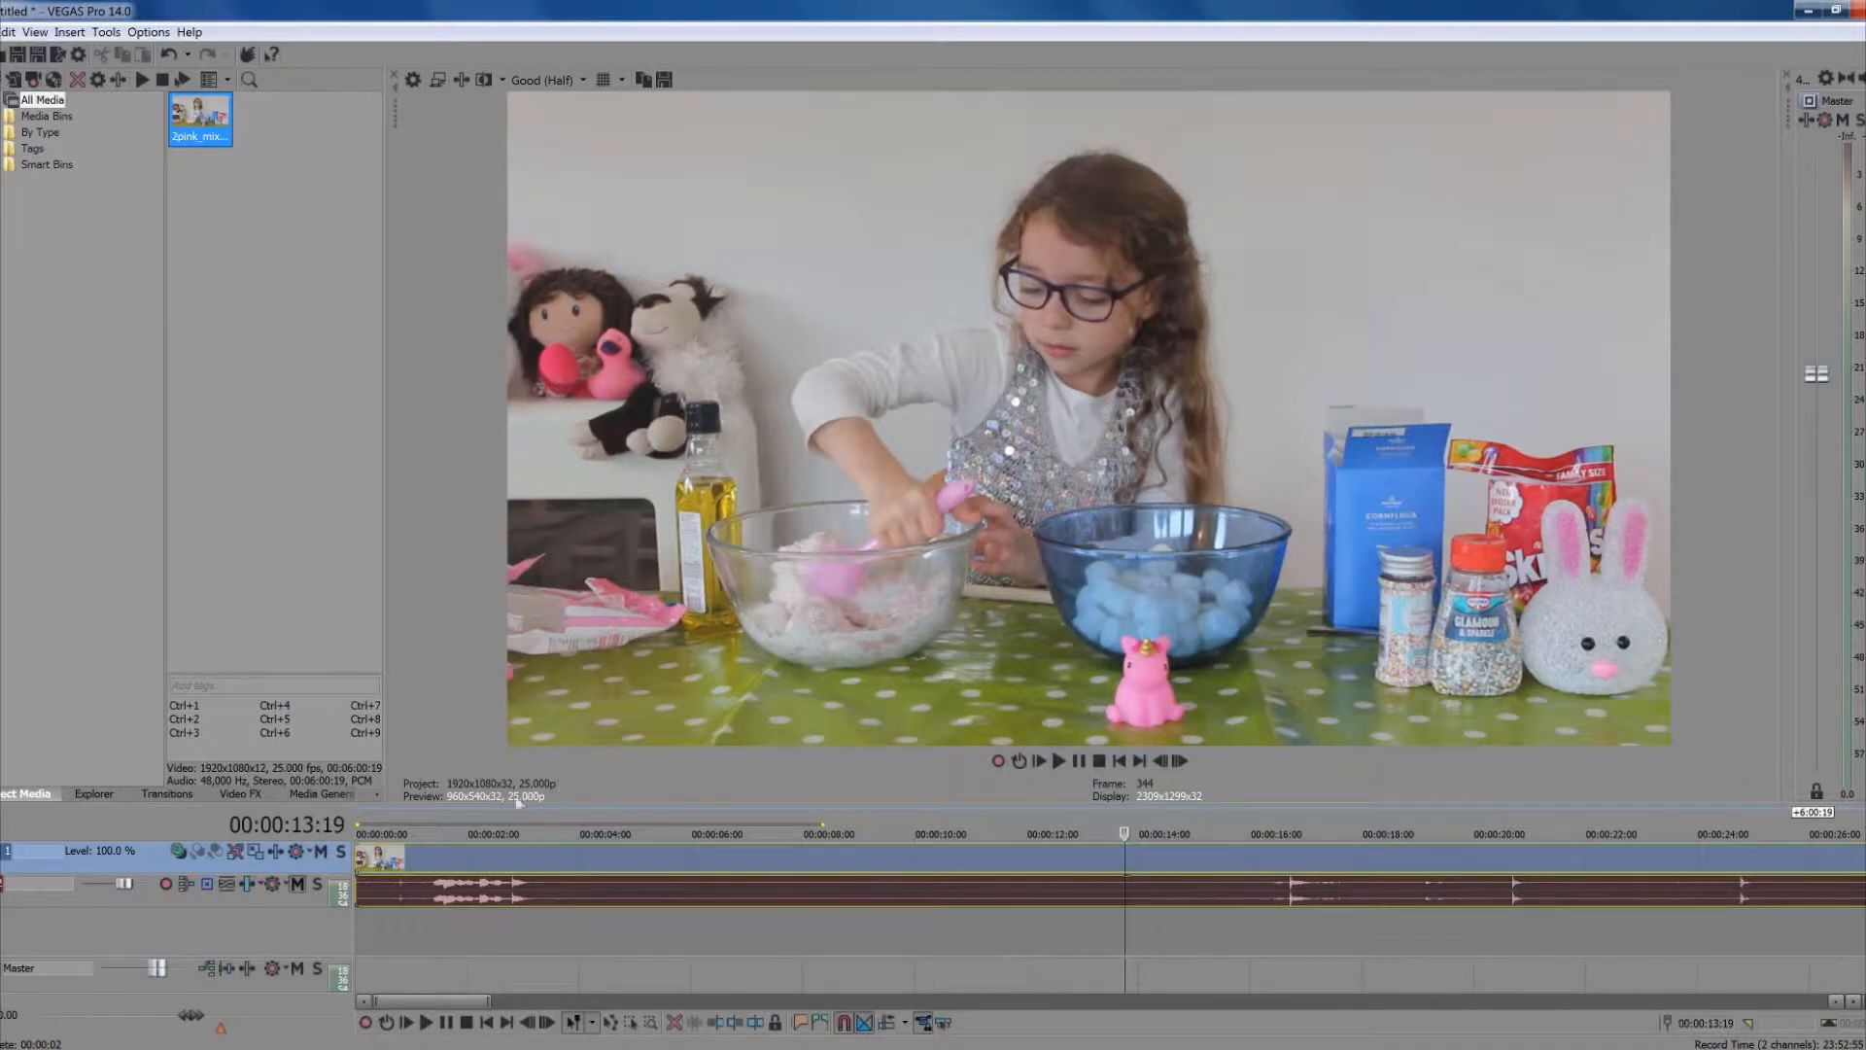
left_click(358, 918)
key("space")
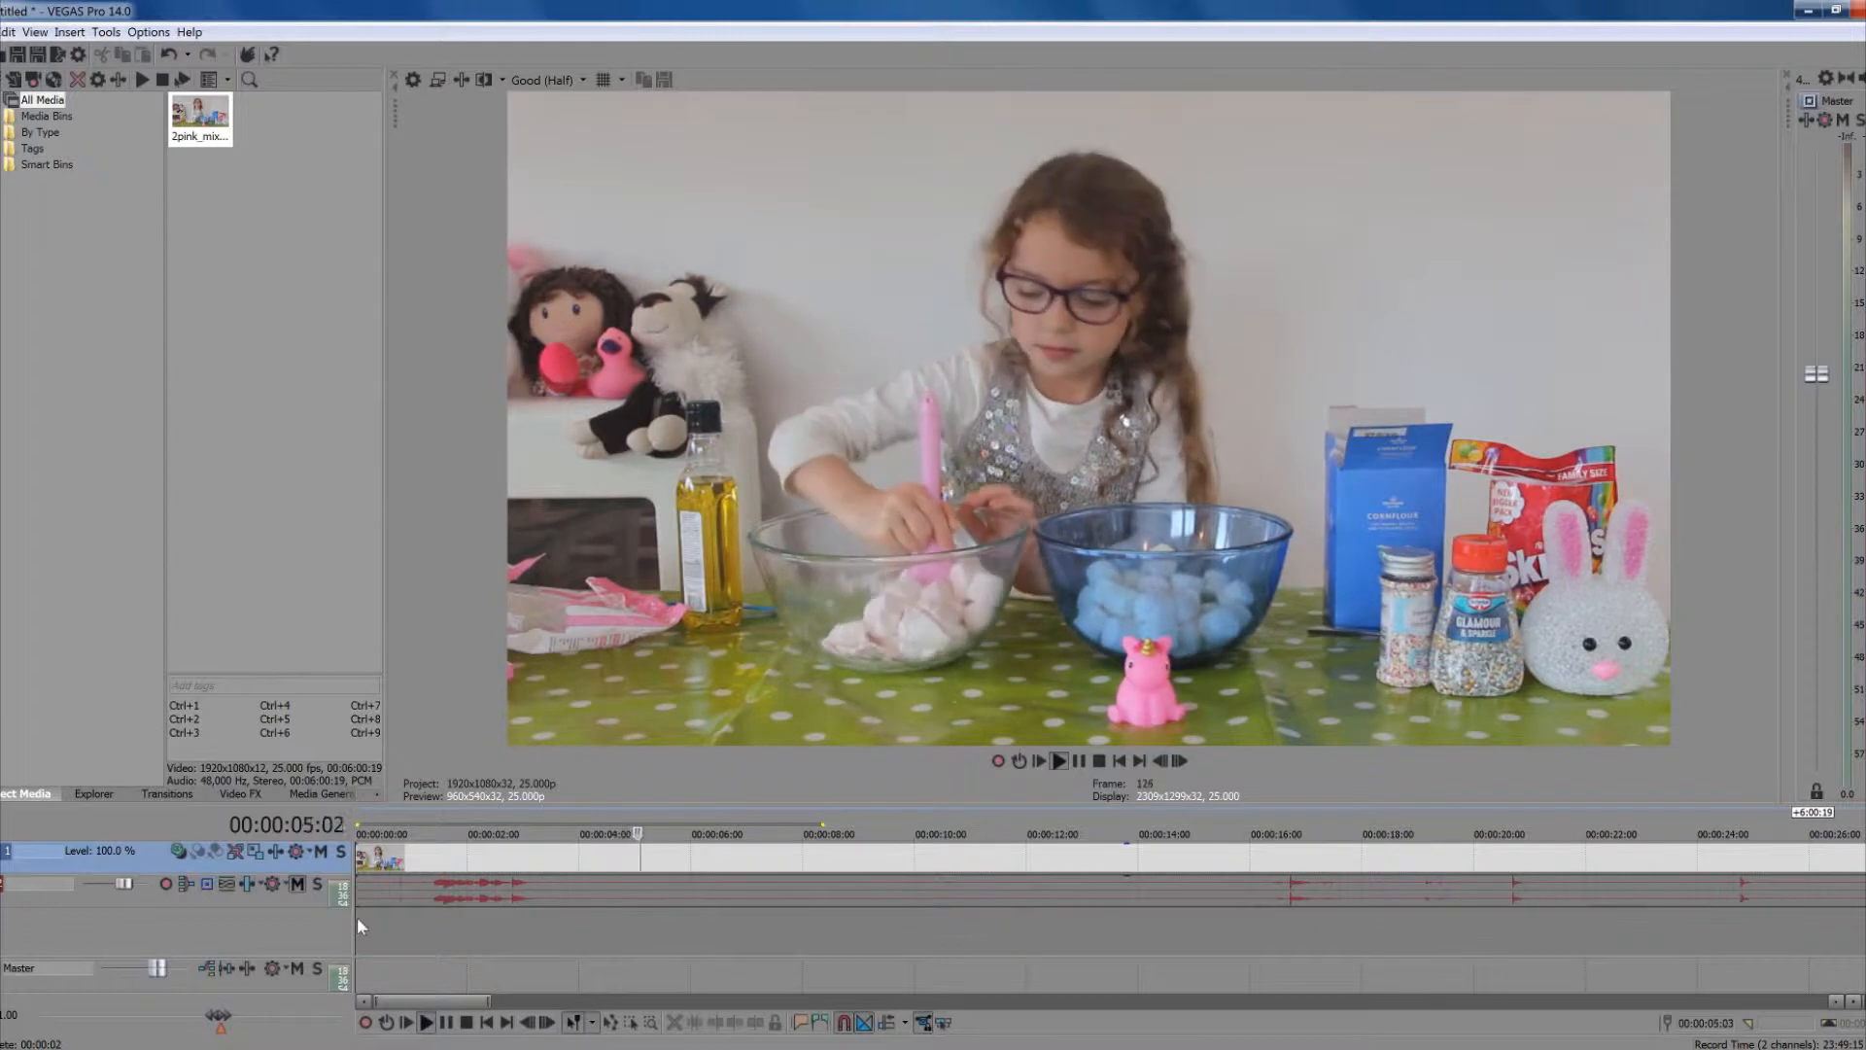
key("space")
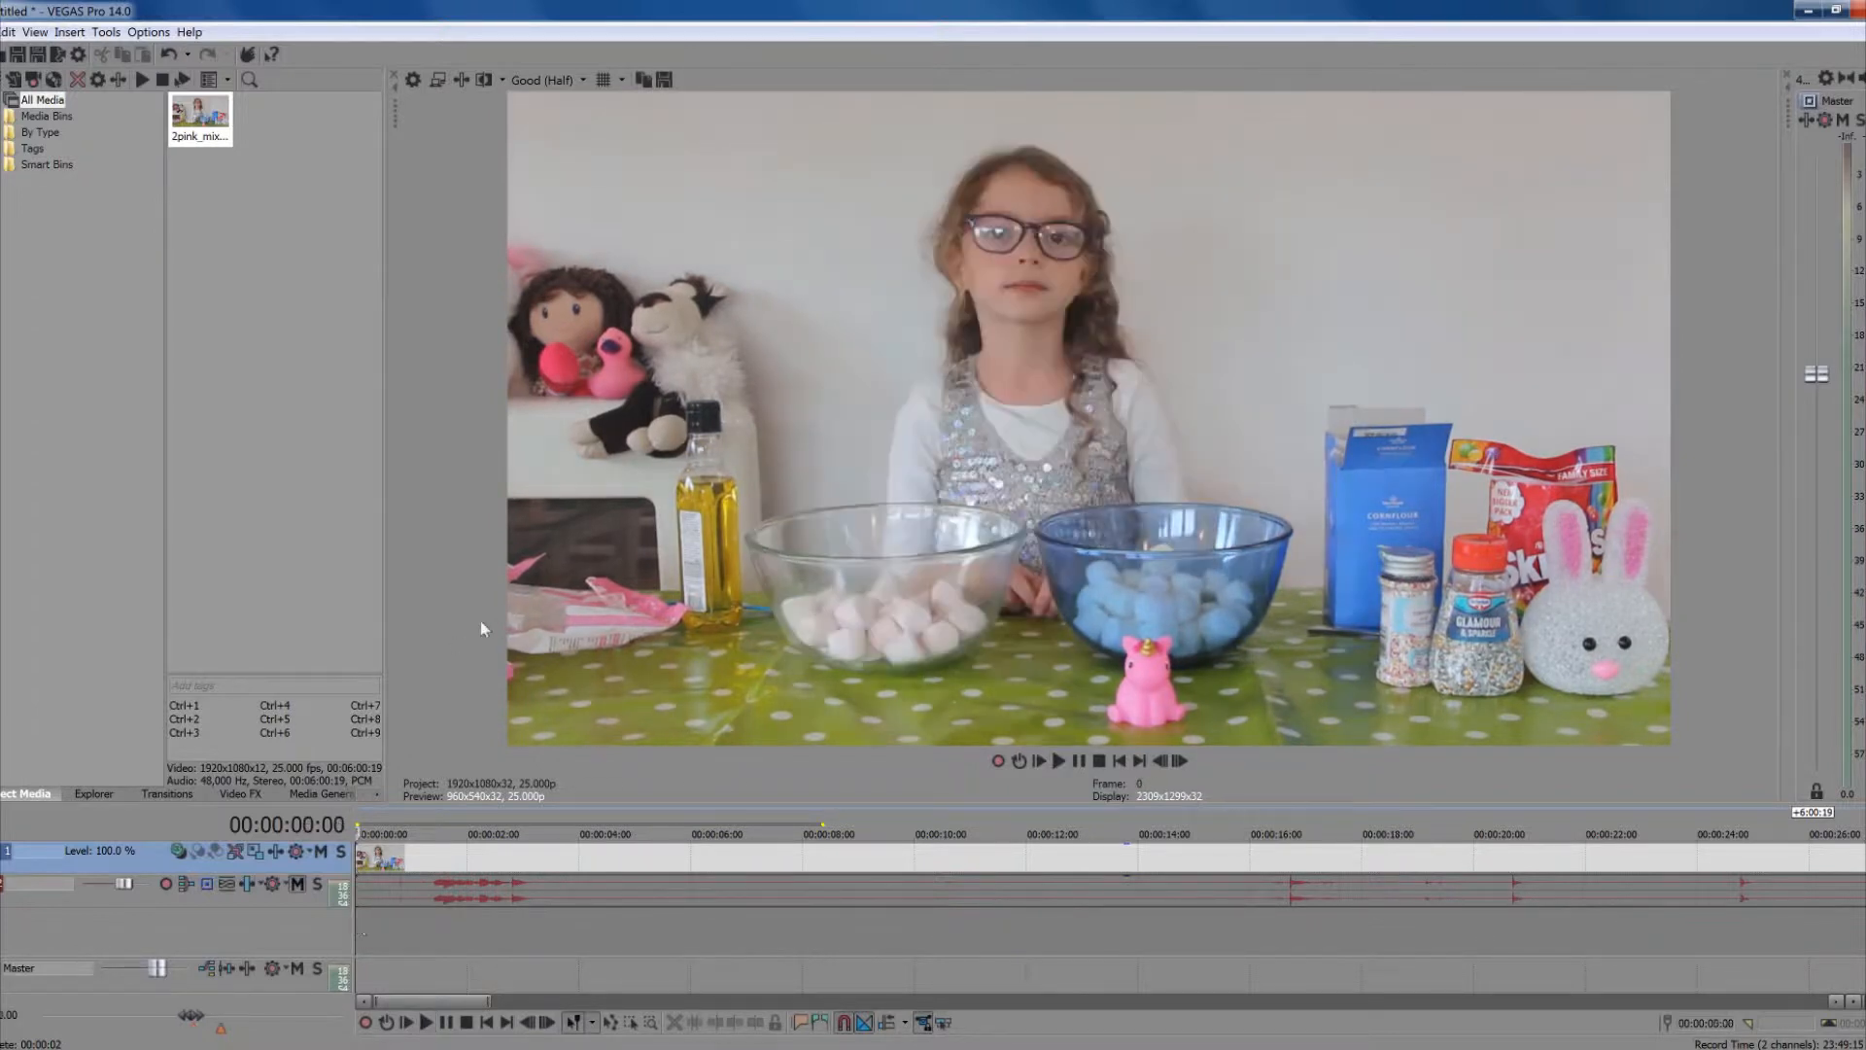
Set the video preview quality to Preview (Half) and play the clip from the start
left_click(580, 82)
mouse_move(574, 123)
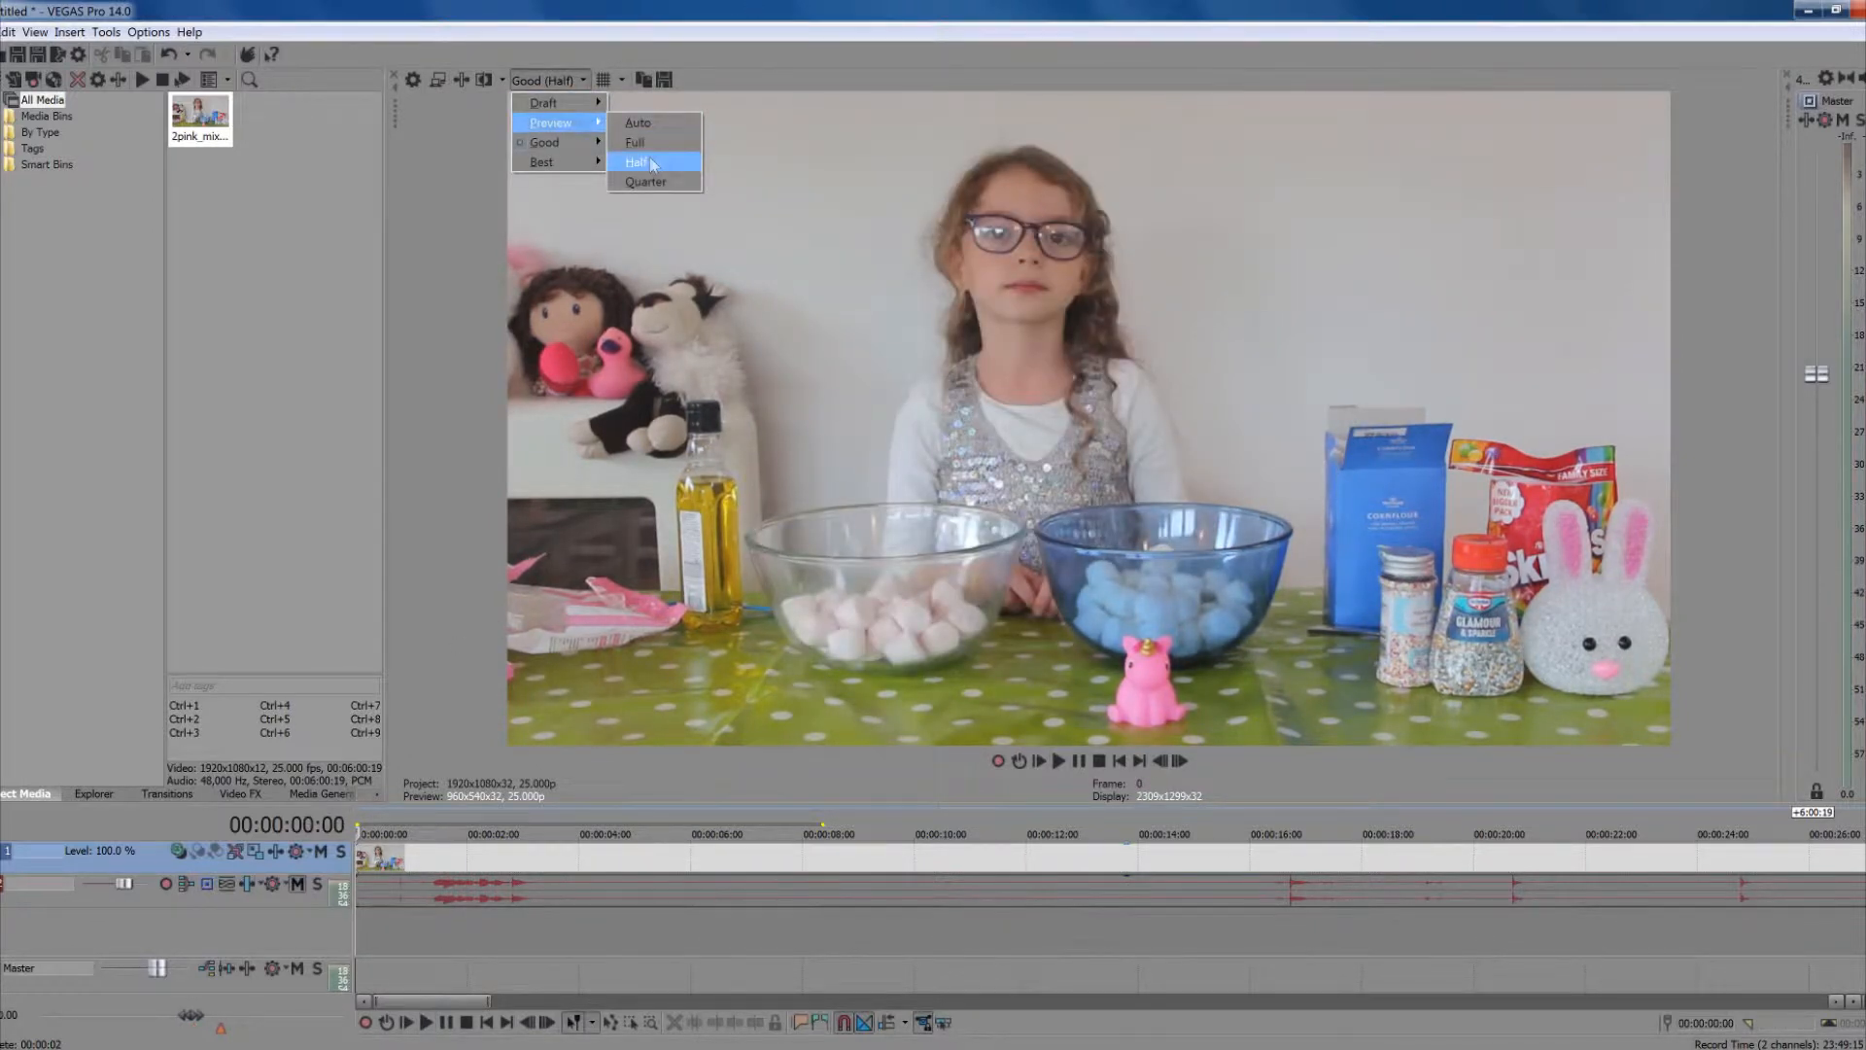
left_click(652, 163)
key("space")
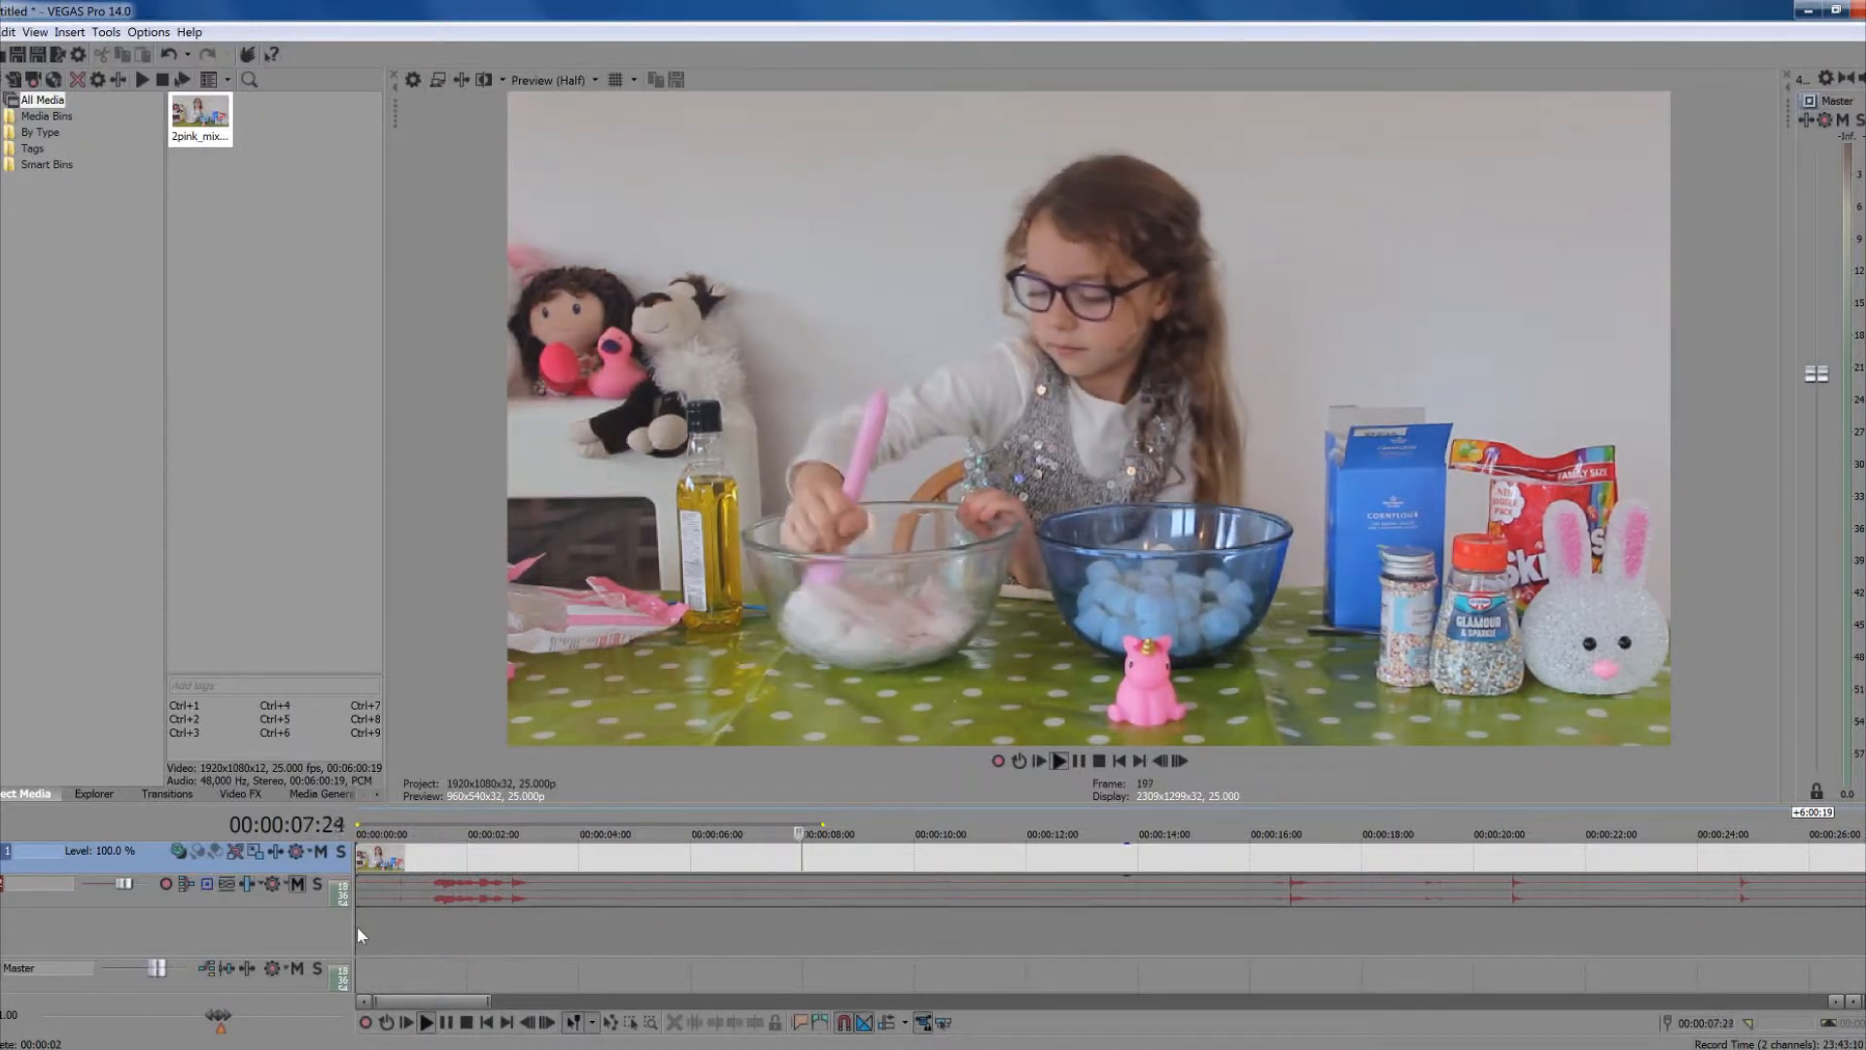
key("space")
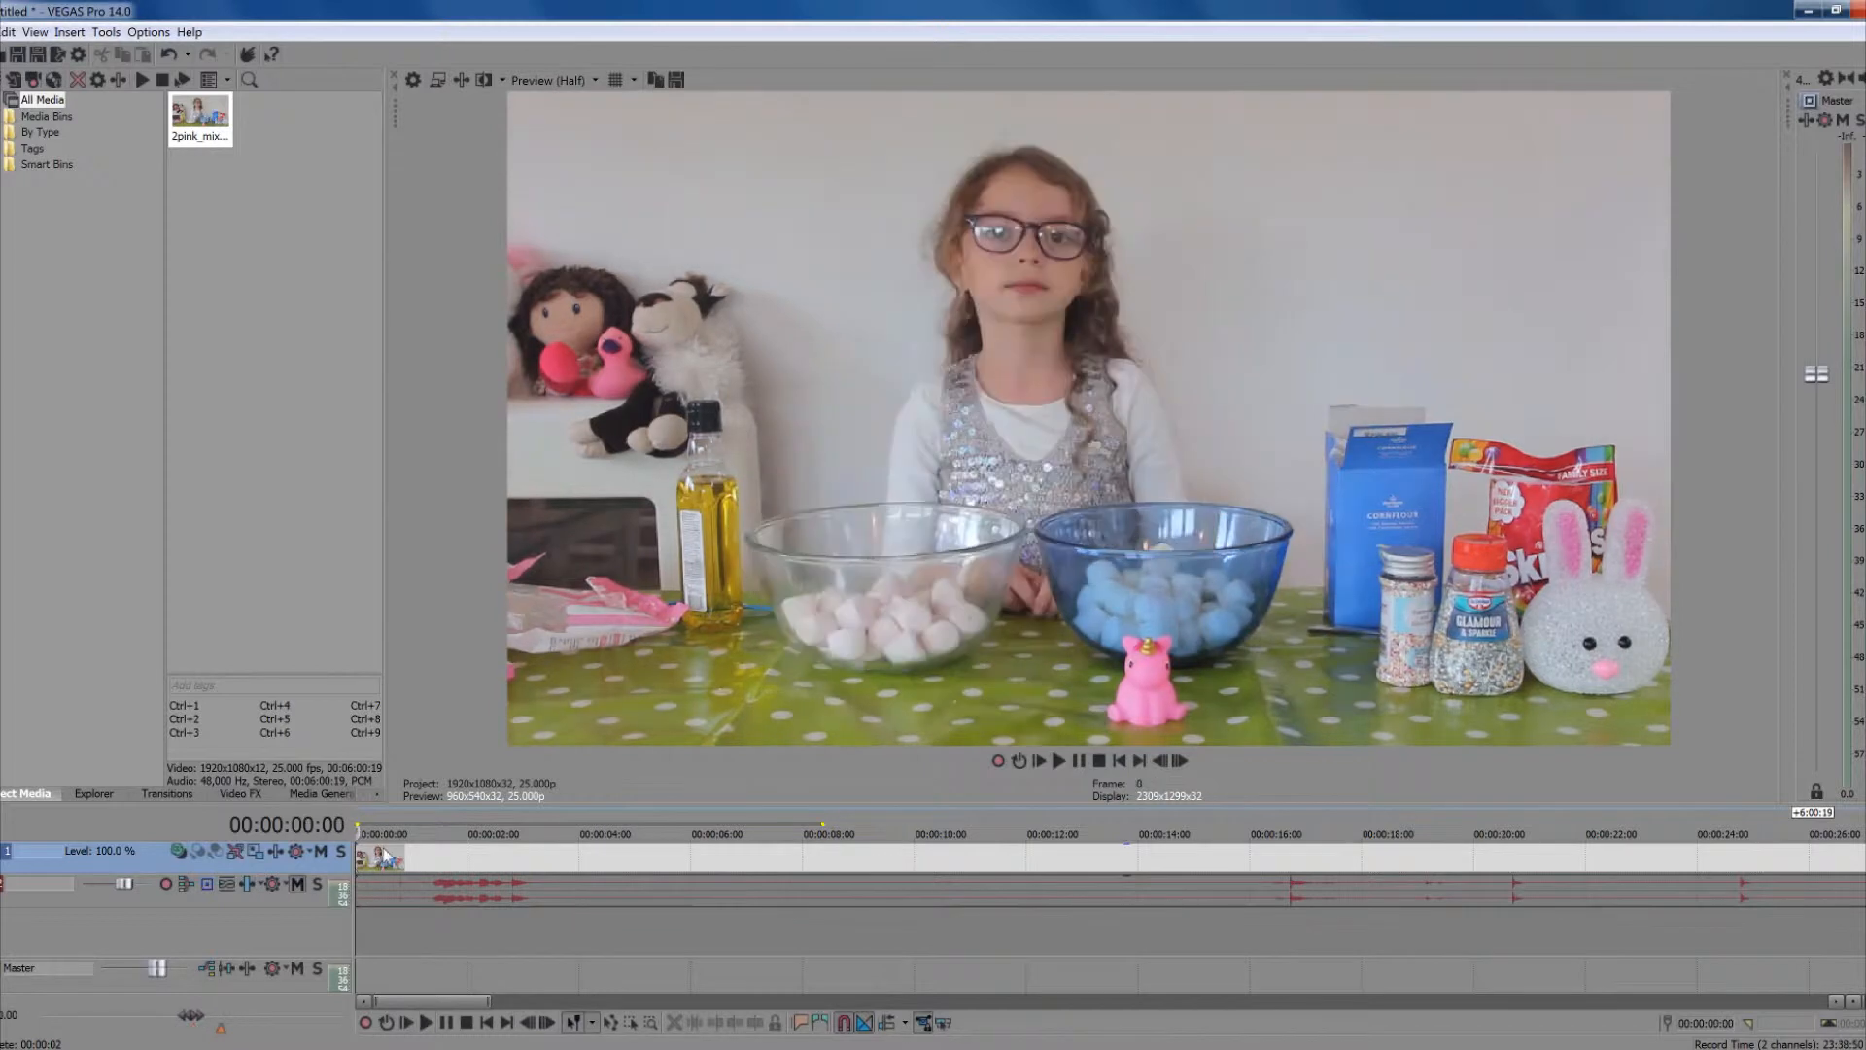
Open Video Event Pan/Crop for the timeline's video clip and move its keyframe cursor to 00:00:06:06
right_click(393, 860)
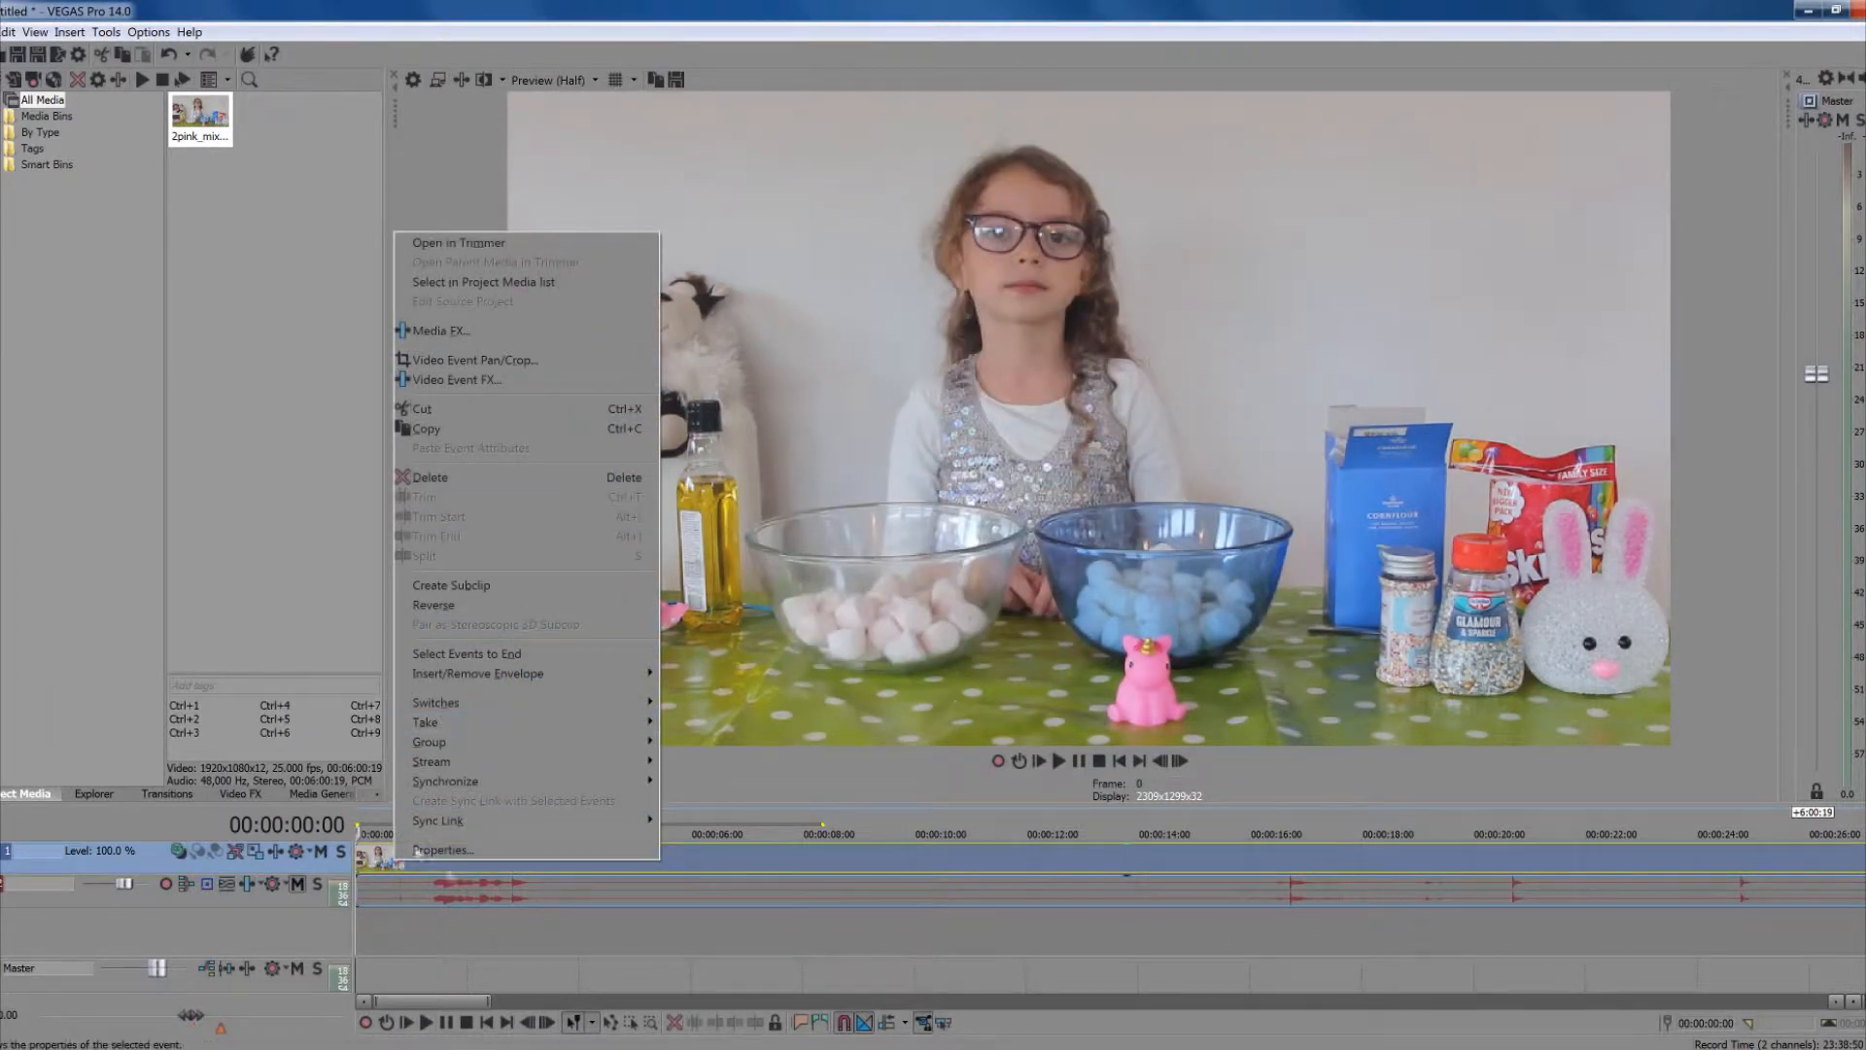
left_click(477, 367)
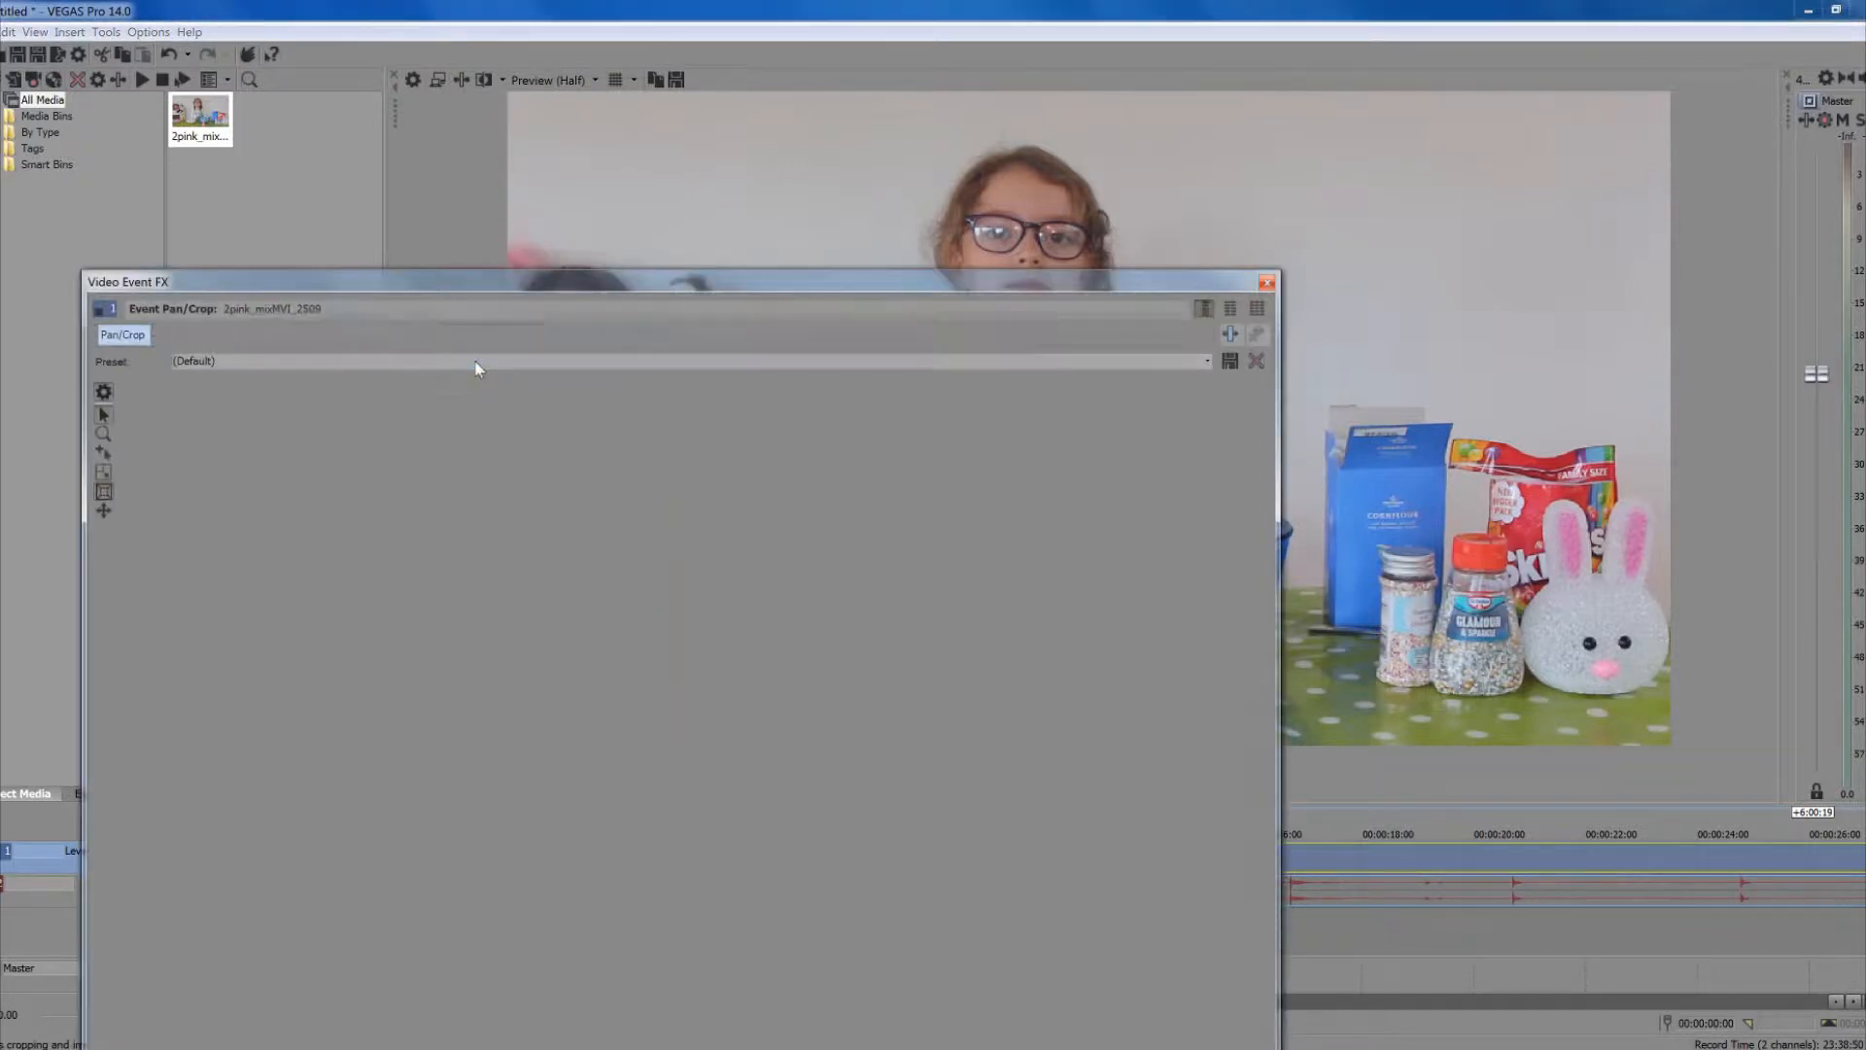
left_click_drag(597, 250, 894, 52)
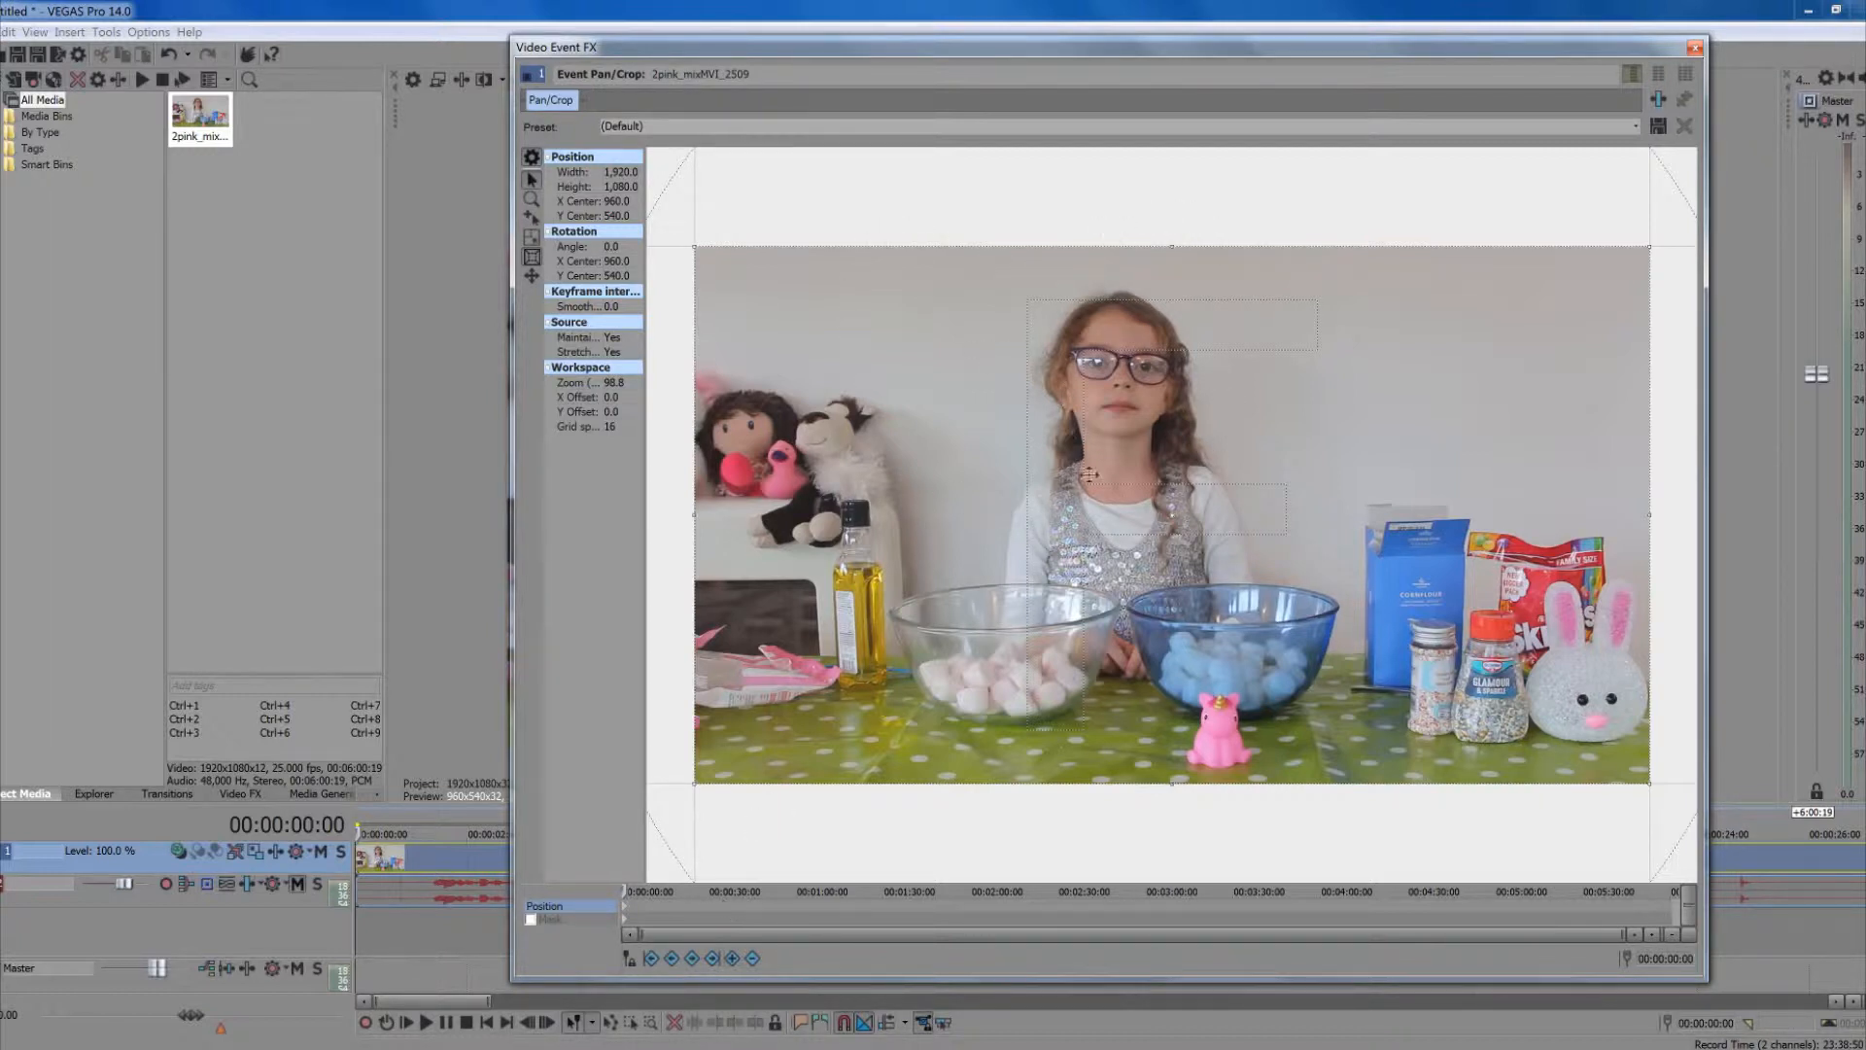
left_click_drag(626, 891, 639, 891)
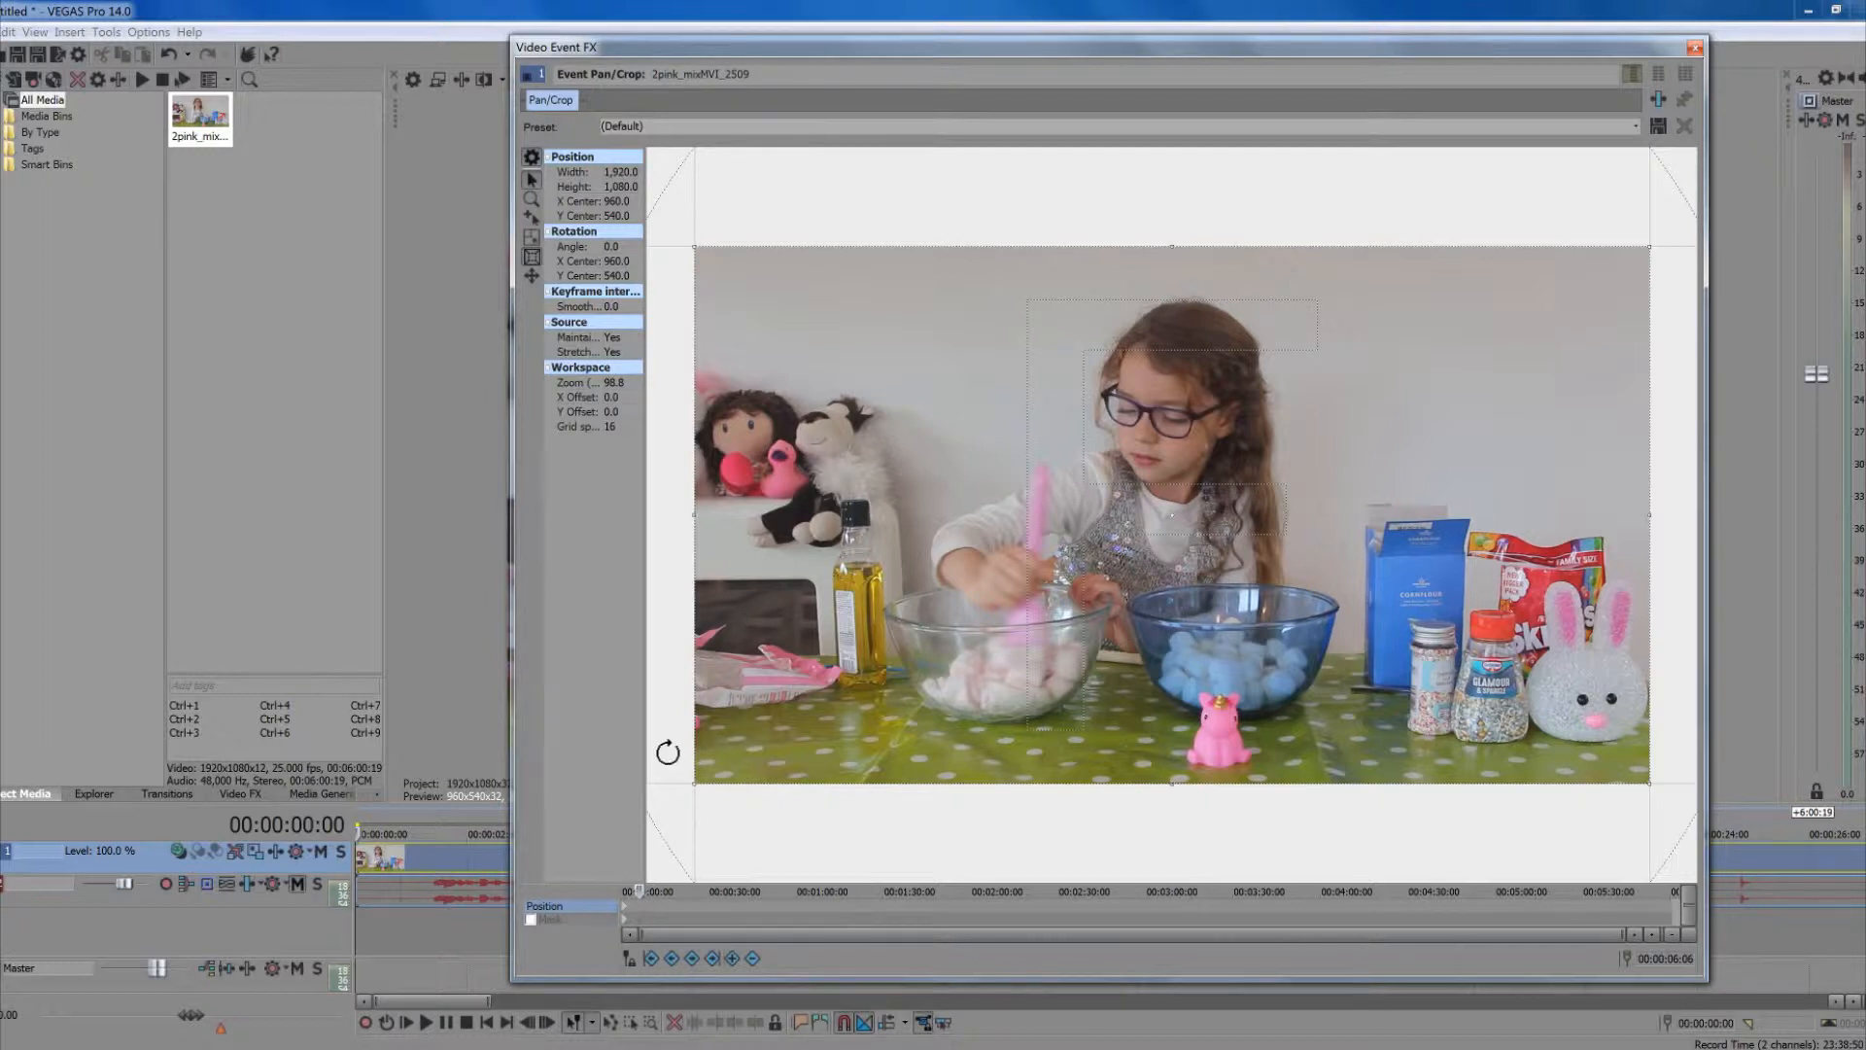
Shrink the crop frame freely to about 1,110 × 553.5 and shift it over the clear bowl of marshmallows
left_click_drag(696, 249, 810, 347)
left_click_drag(1320, 458, 1272, 543)
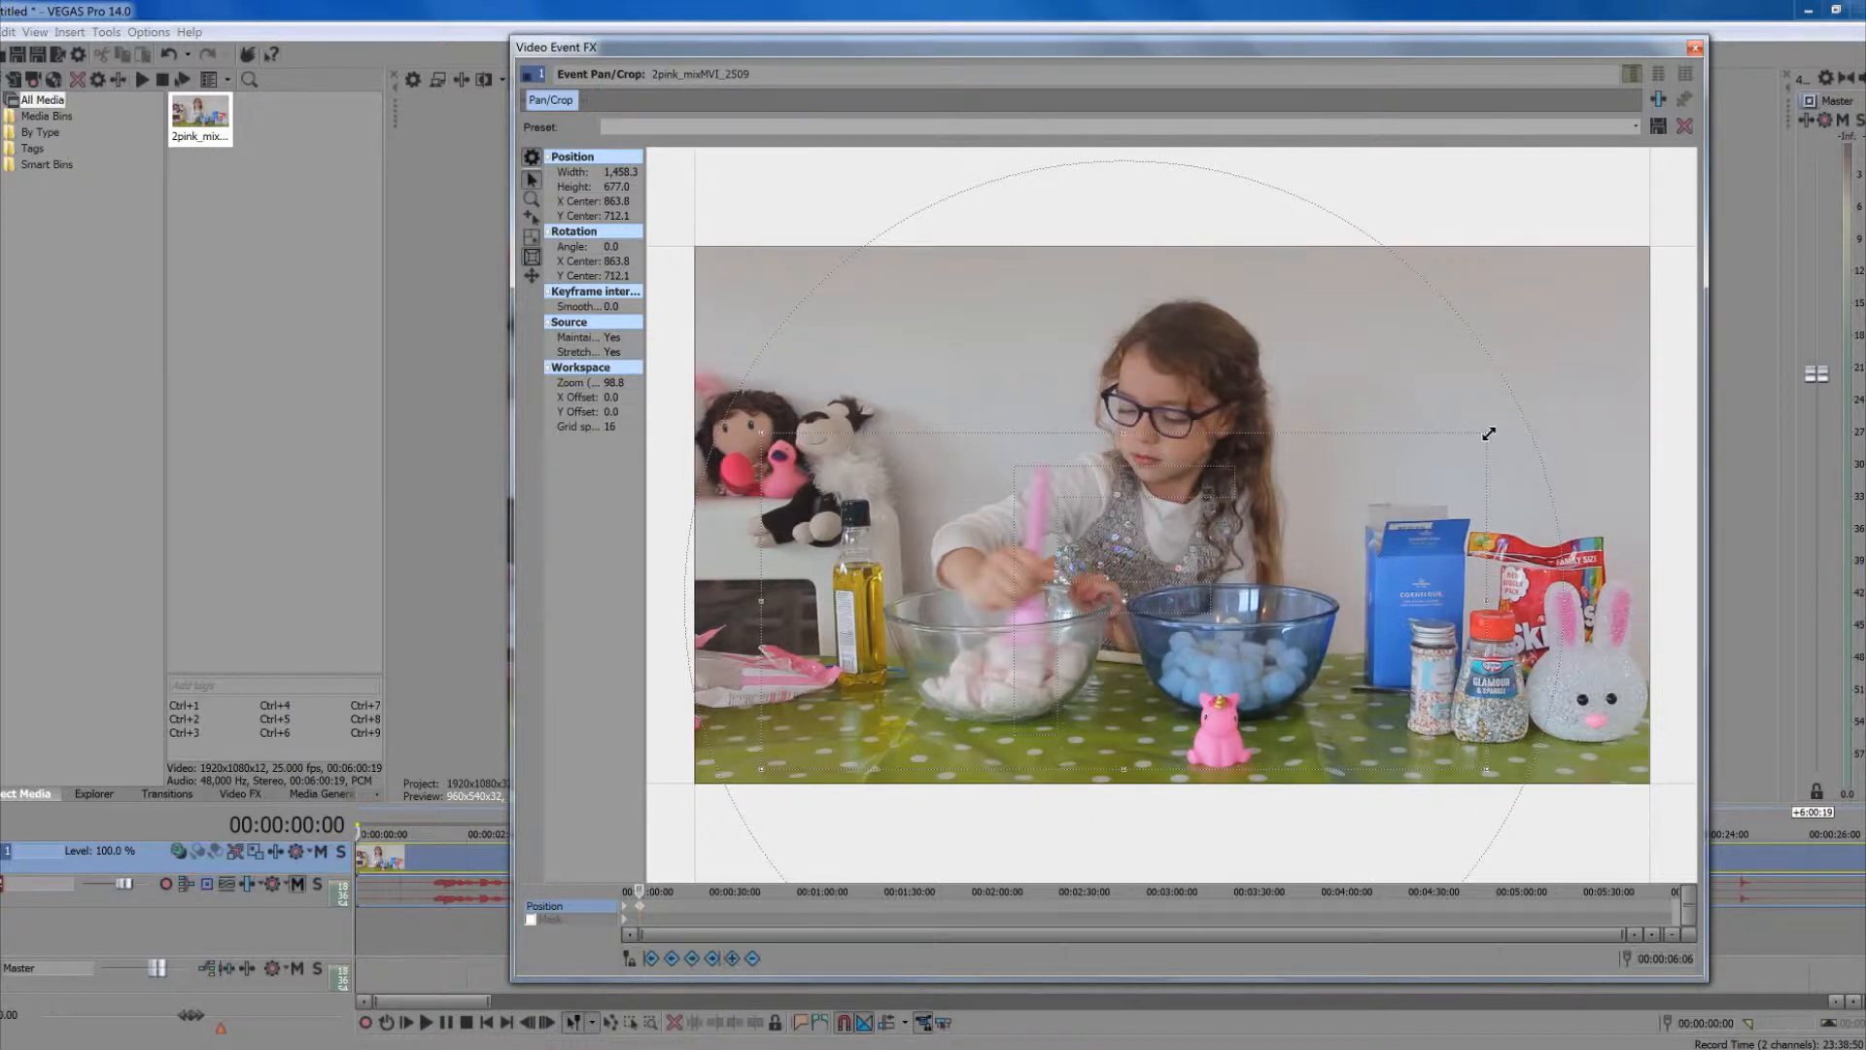
left_click_drag(1032, 546, 994, 546)
left_click_drag(1007, 54, 914, 69)
left_click_drag(624, 447, 710, 476)
left_click_drag(1064, 604, 999, 614)
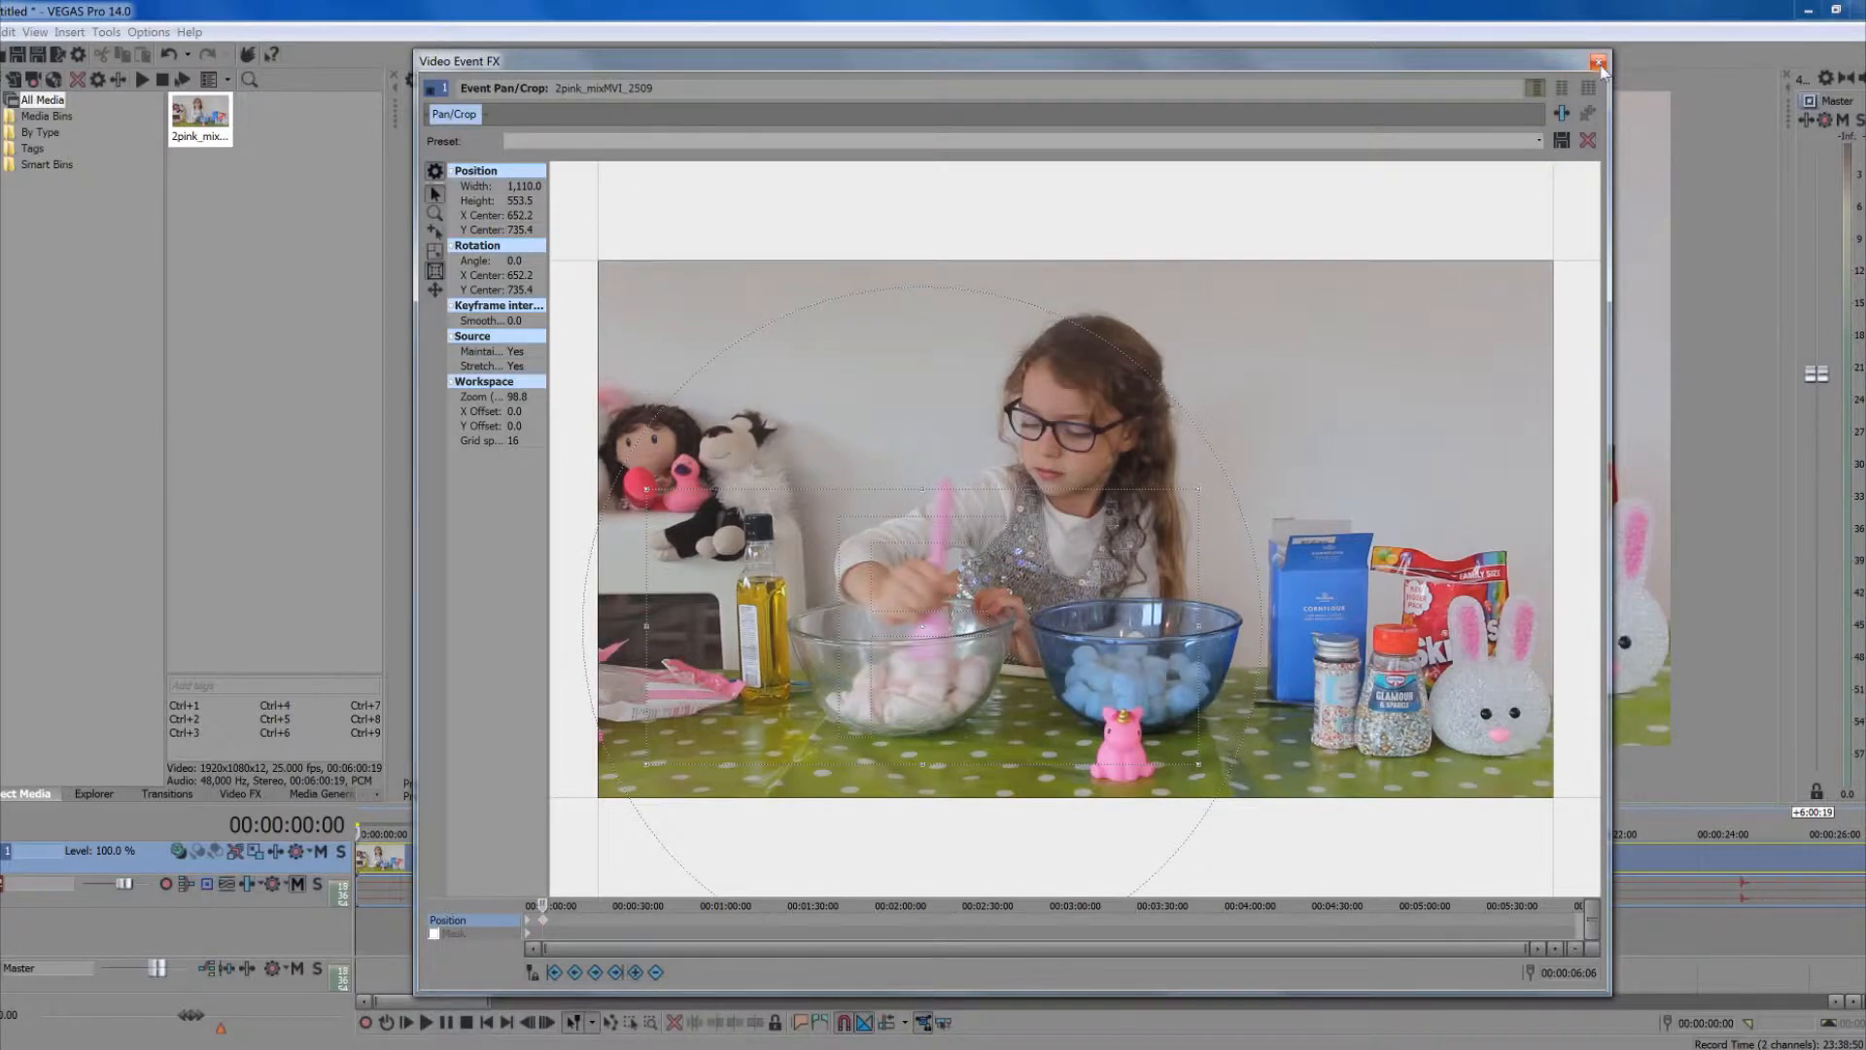
Close the Pan/Crop window and play the clip from the start to check the zoom
left_click(1598, 63)
key("space")
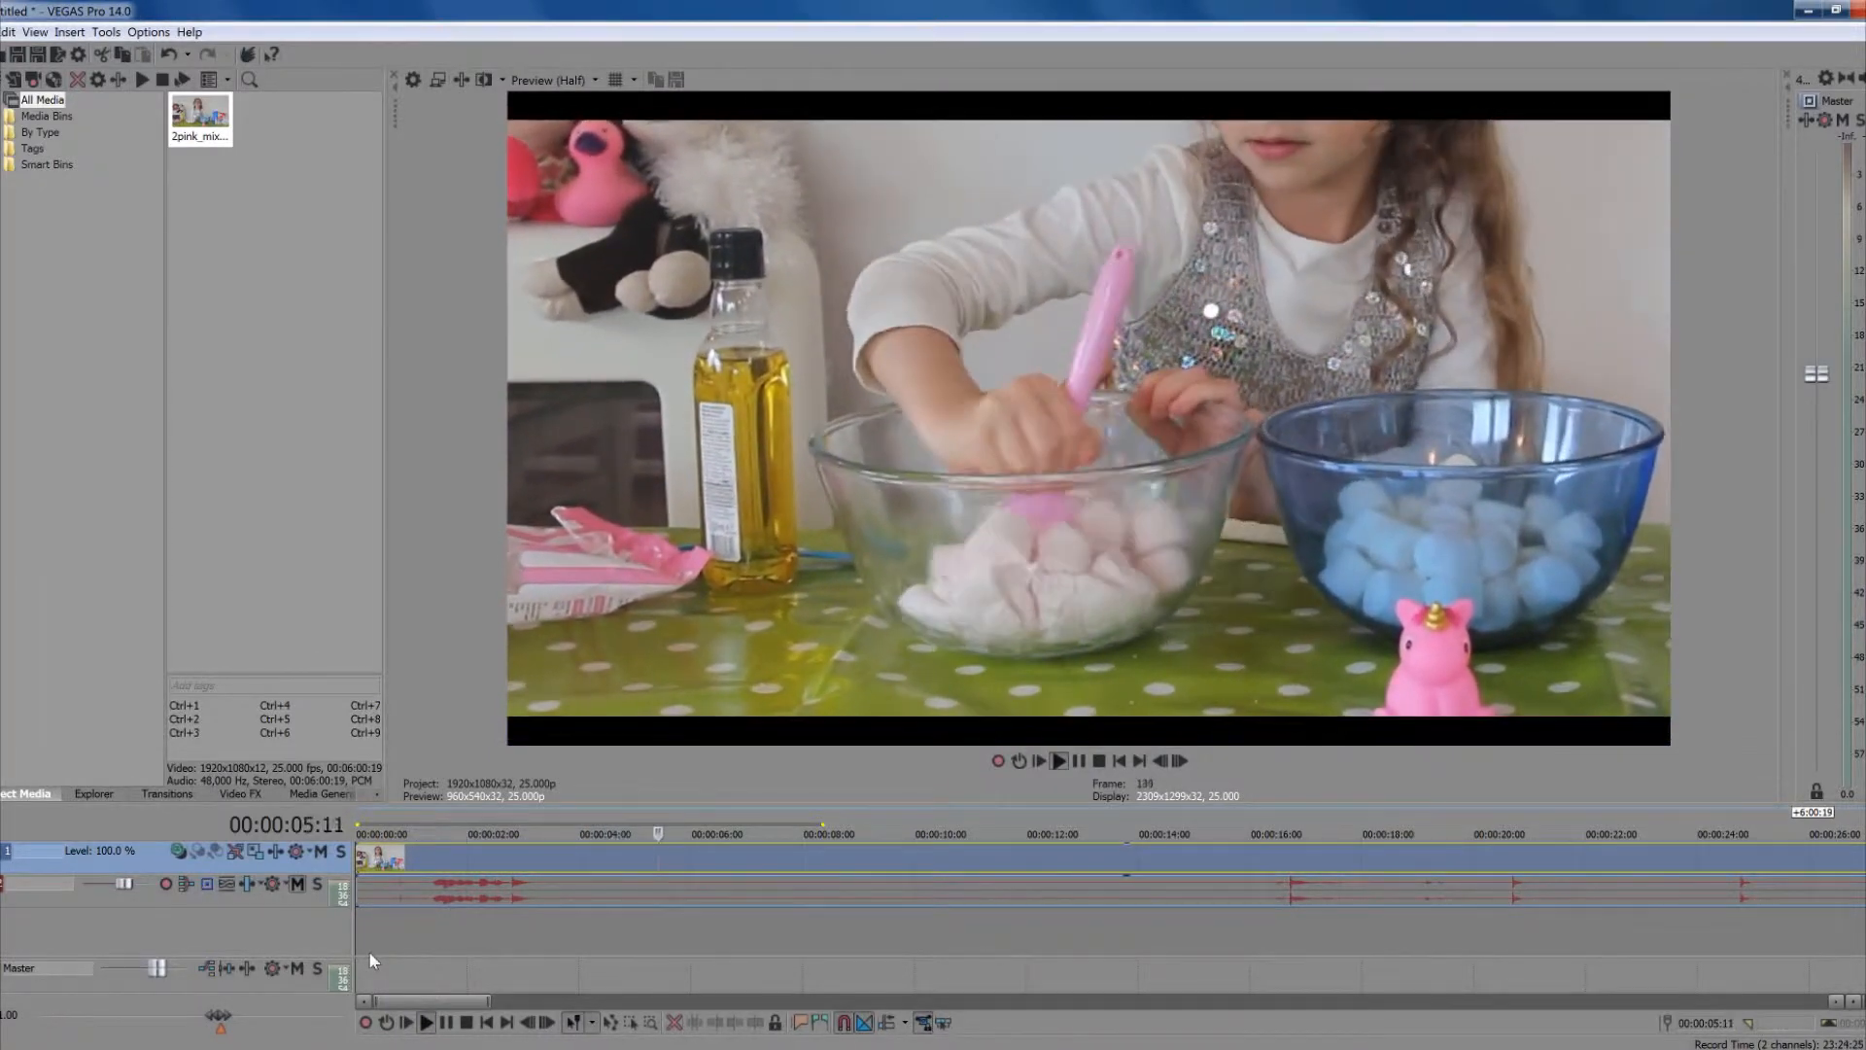
key("space")
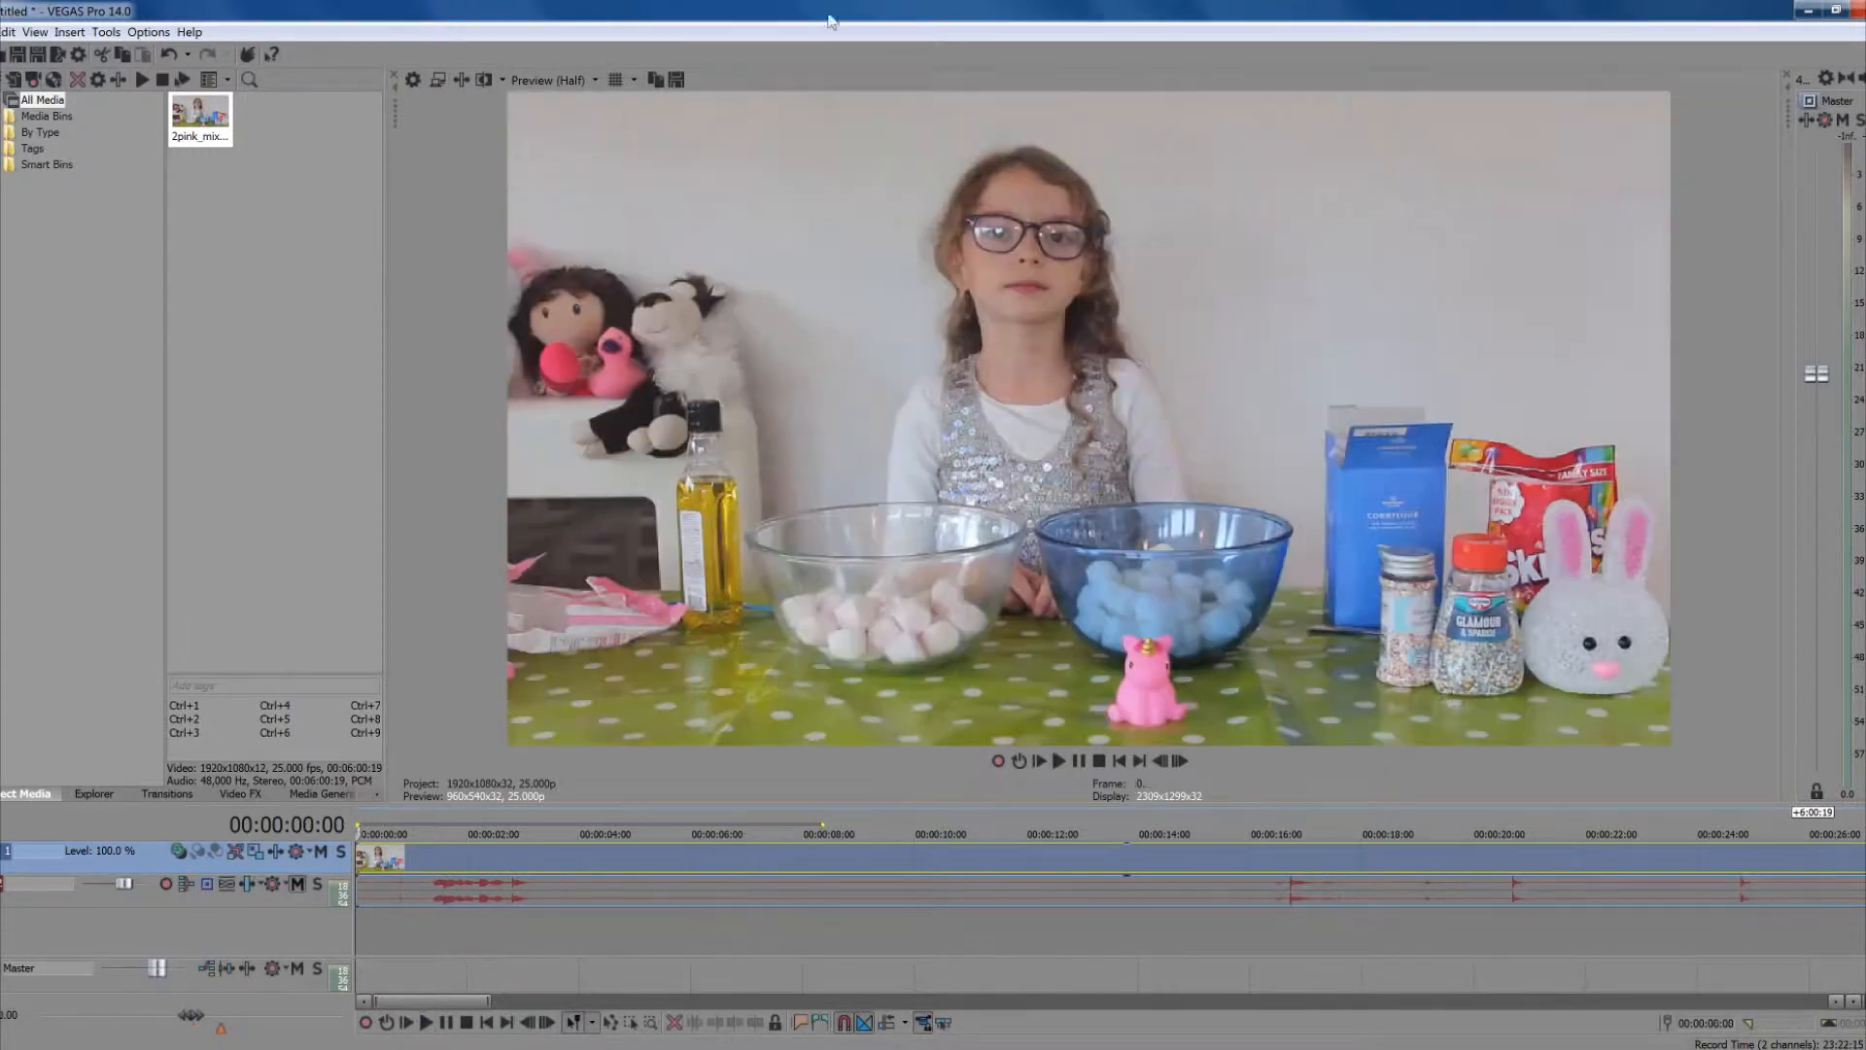
Reopen Pan/Crop for the clip, lock the aspect ratio and apply the 16:9 Widescreen TV aspect ratio preset at 00:00:06:06
right_click(451, 851)
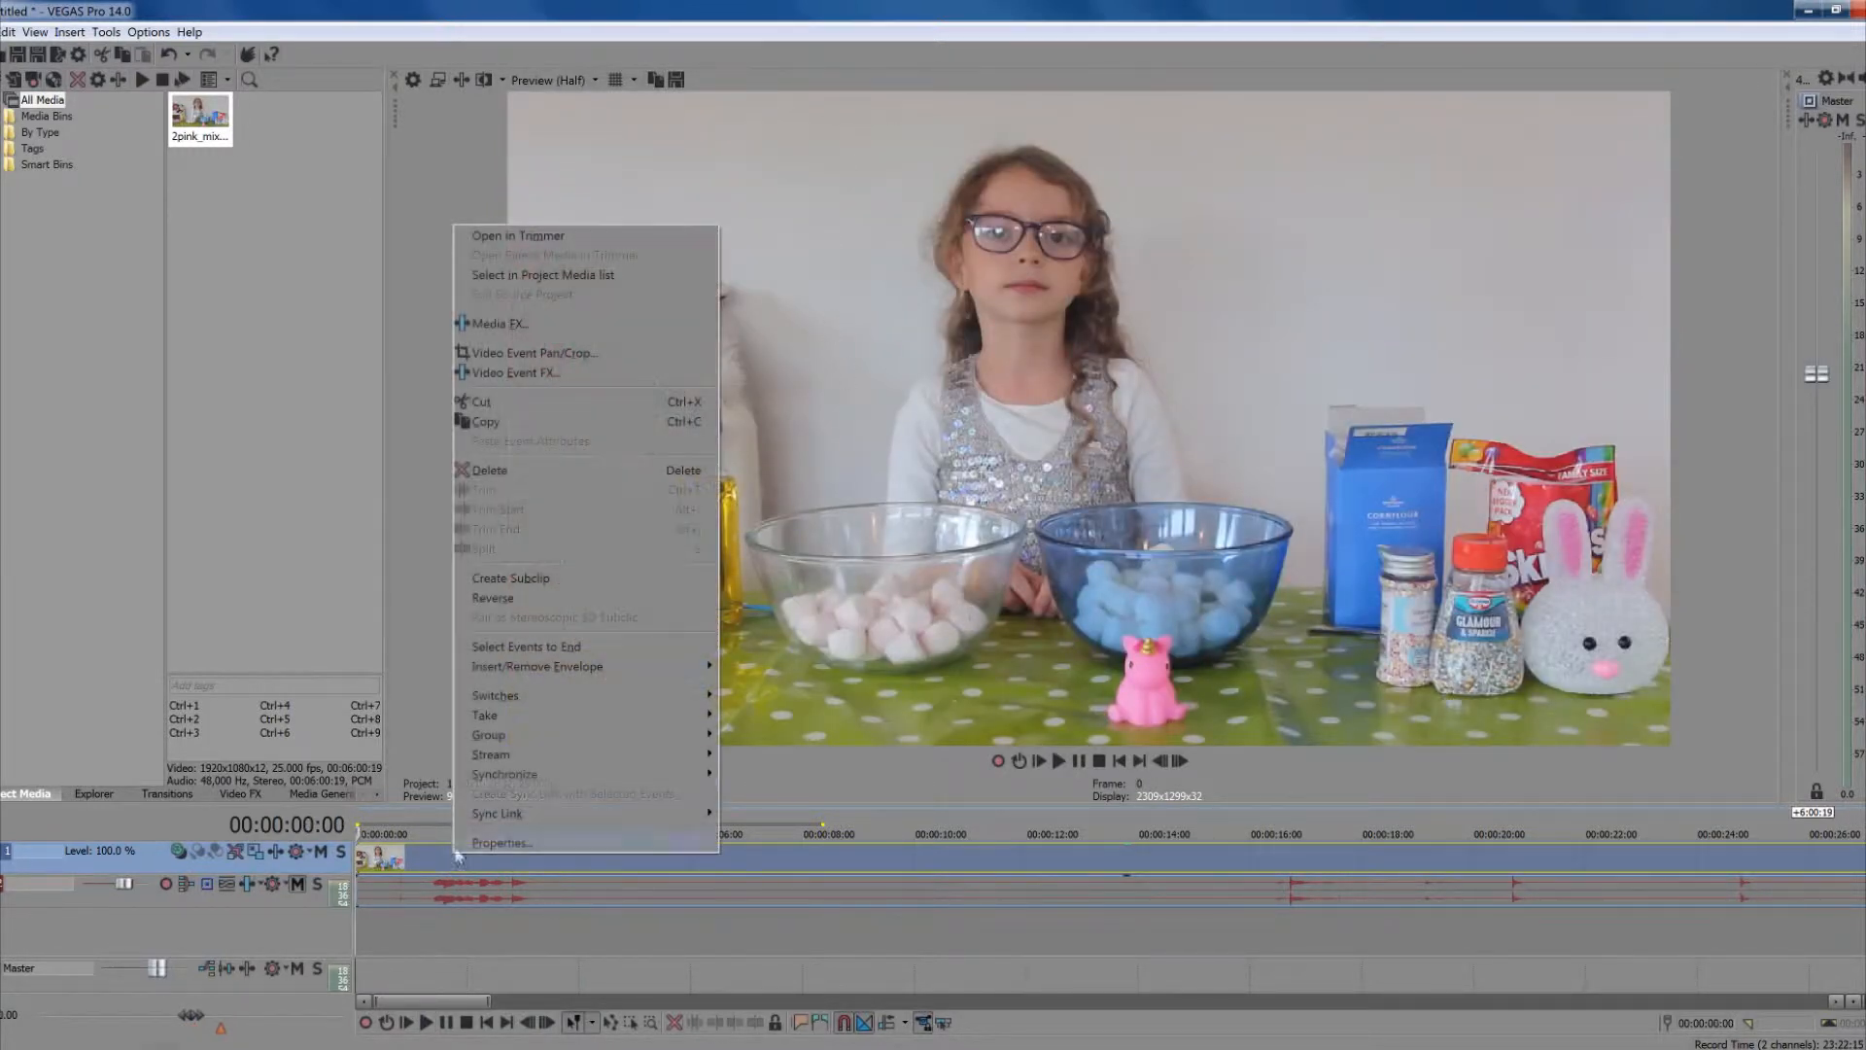
left_click(576, 352)
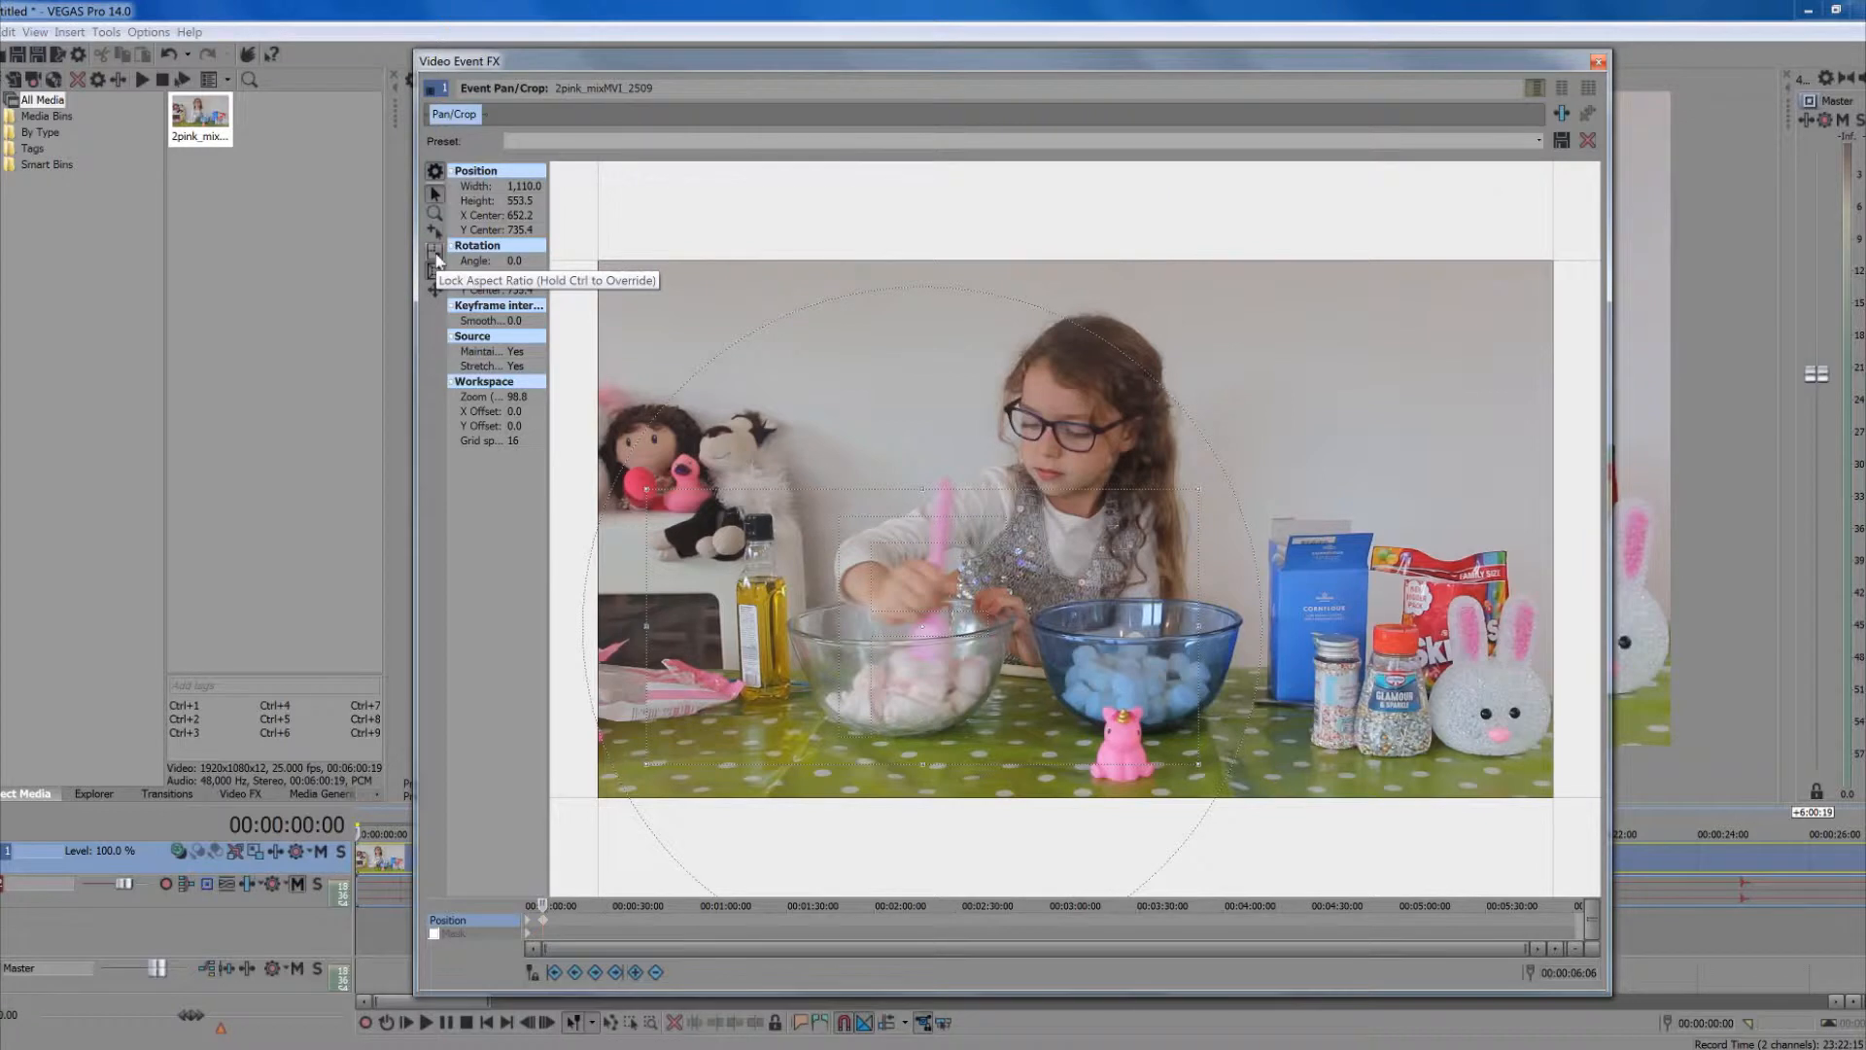
left_click(434, 251)
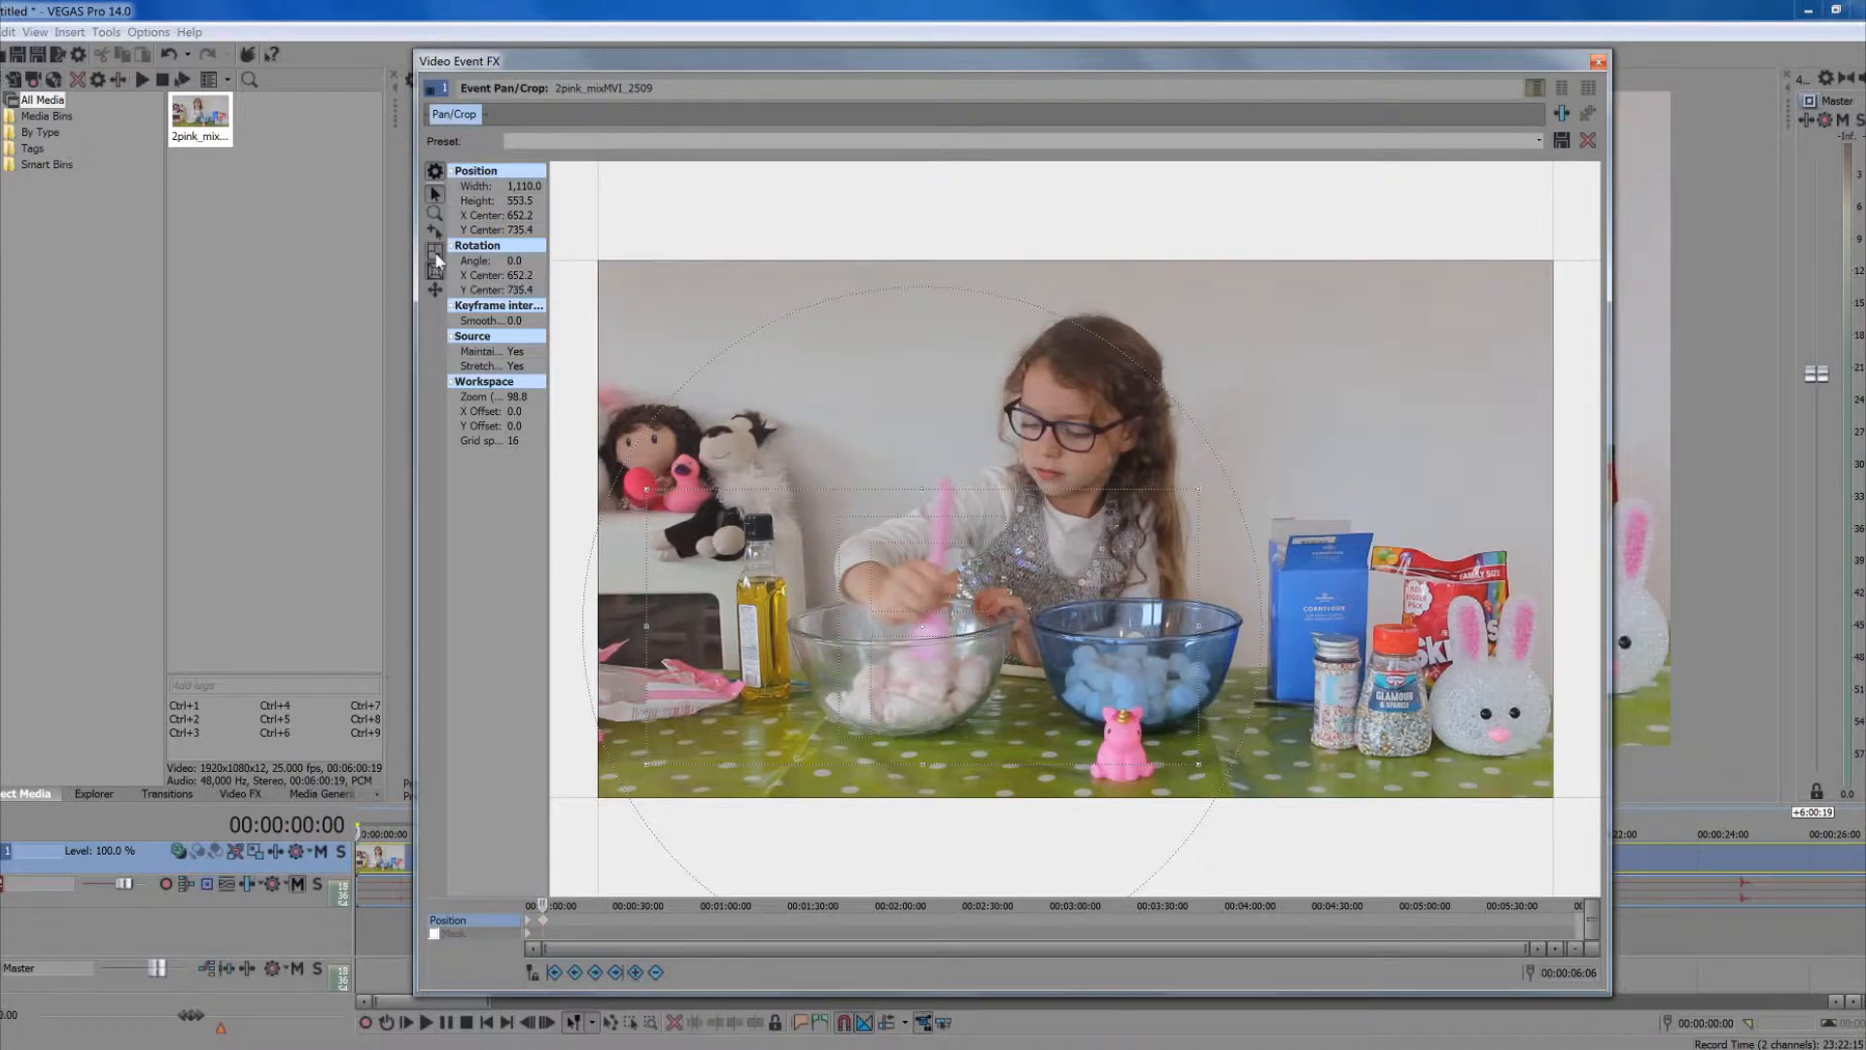
left_click(1538, 140)
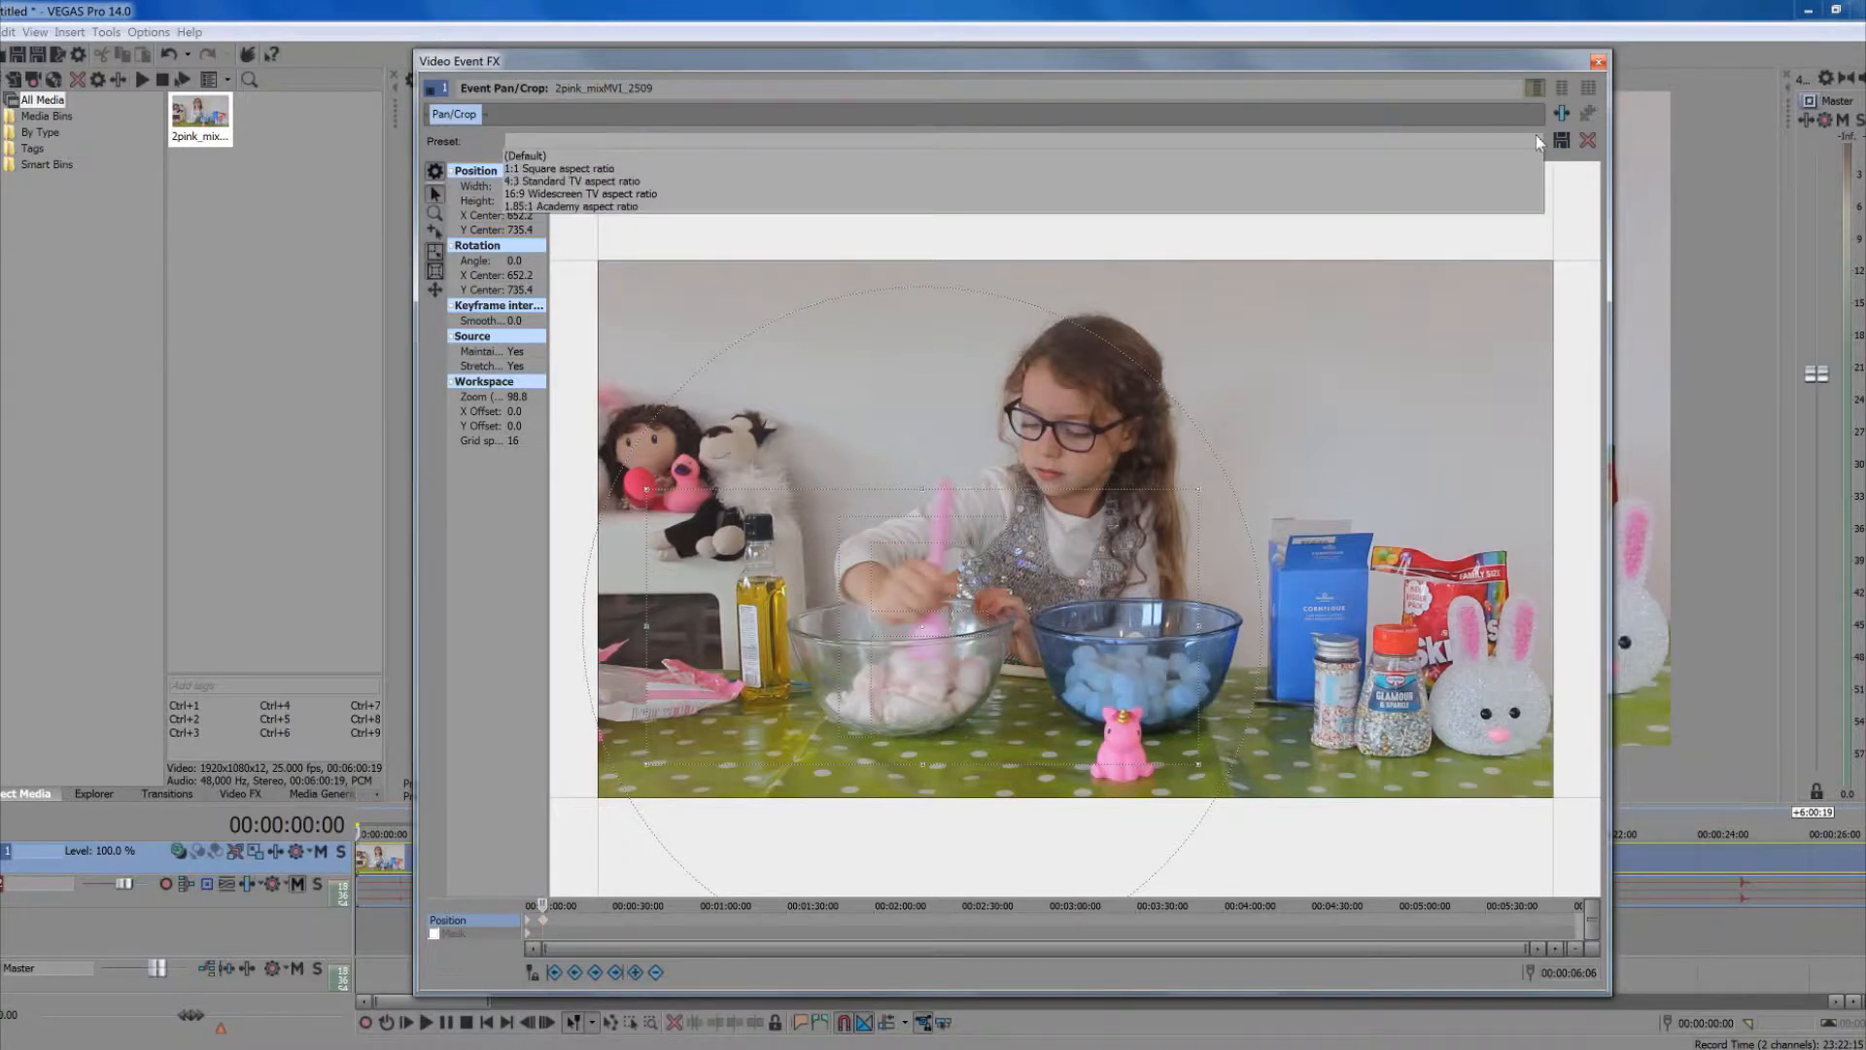
left_click(1327, 198)
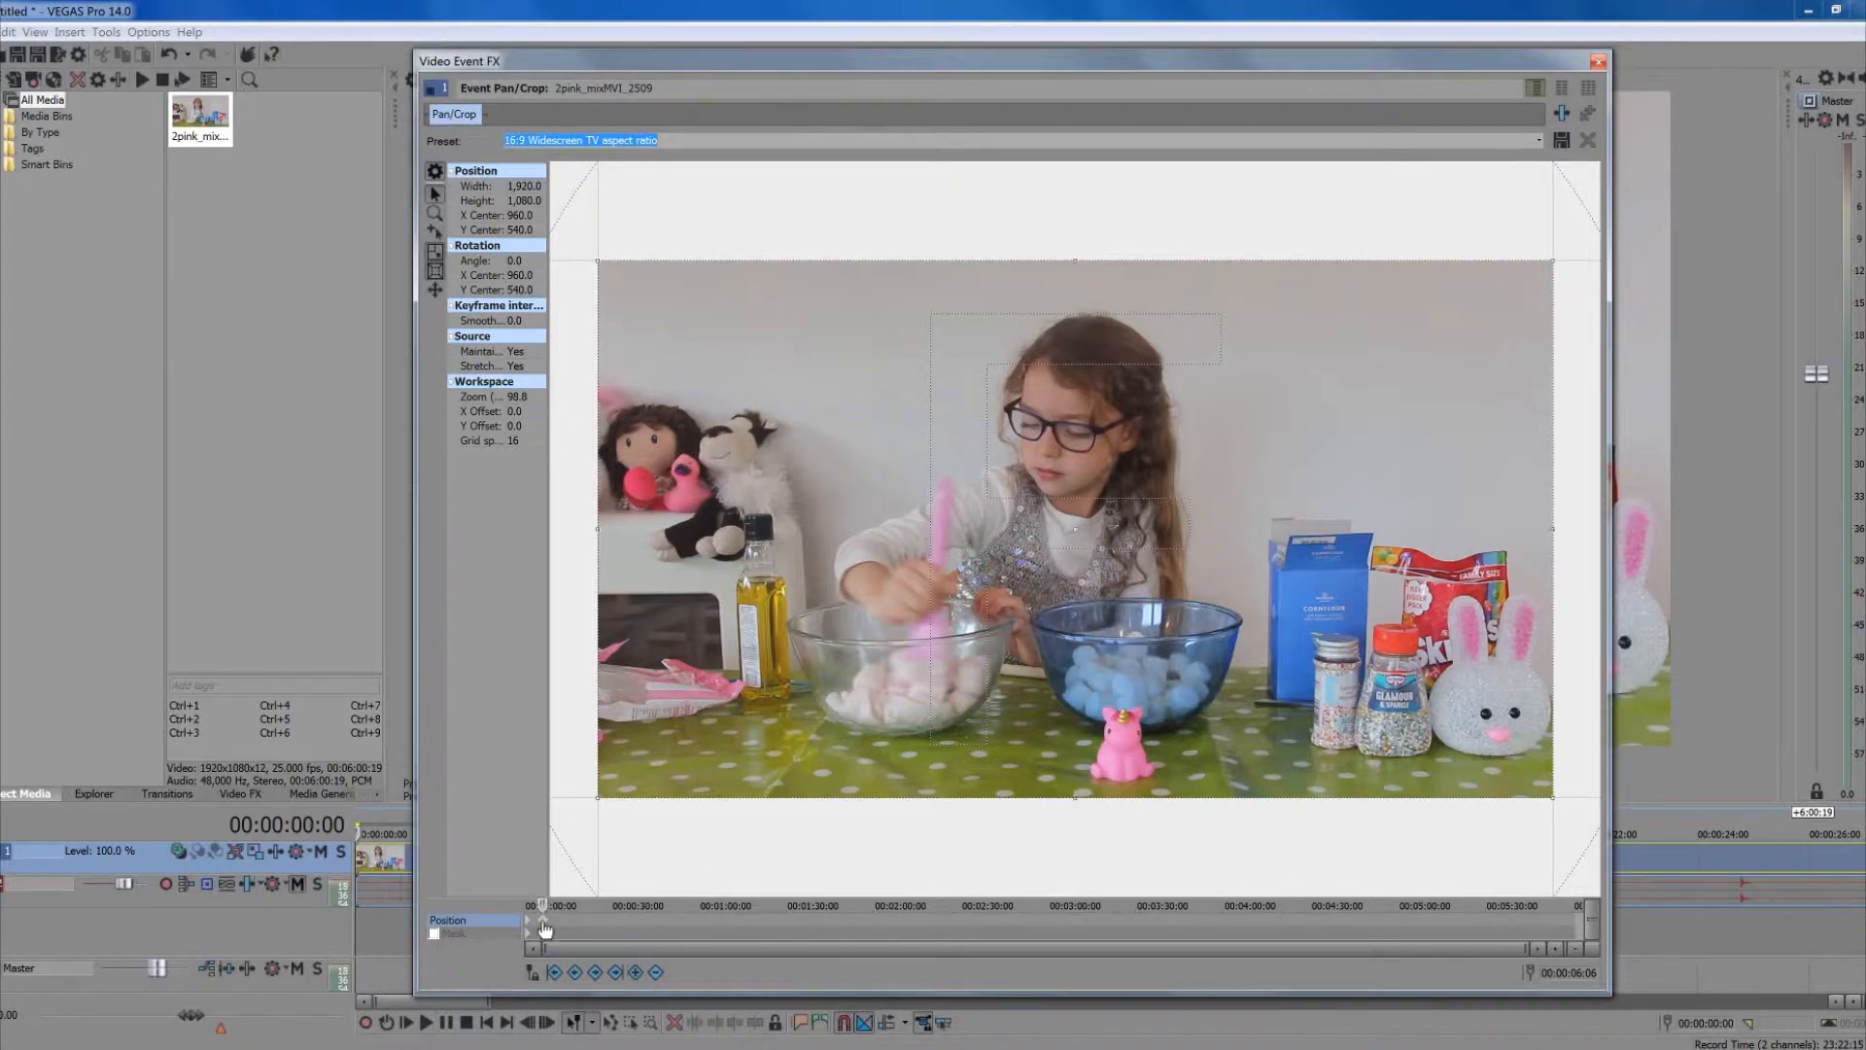
Crop the frame at 00:00:06:06 to about 1,146 × 645 over the clear bowl and play back the zoom
left_click_drag(597, 260, 709, 368)
left_click_drag(1063, 515, 918, 621)
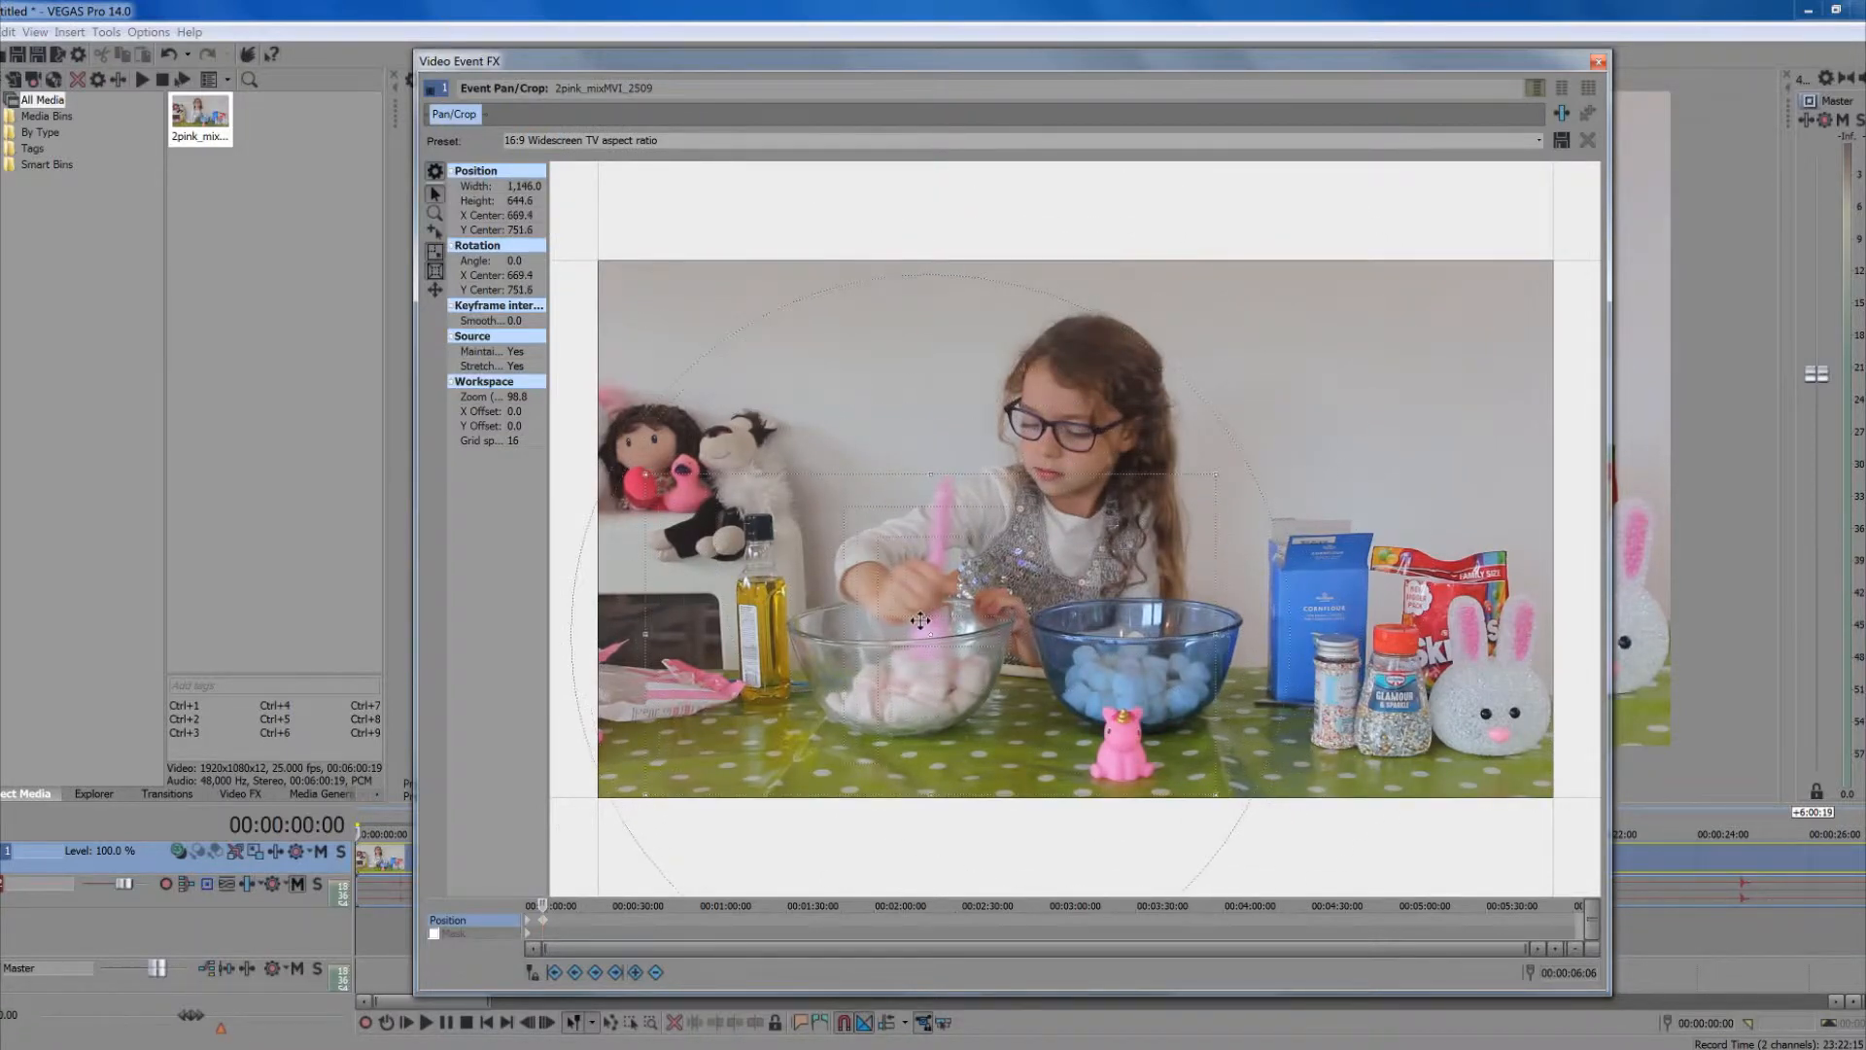
left_click(1597, 62)
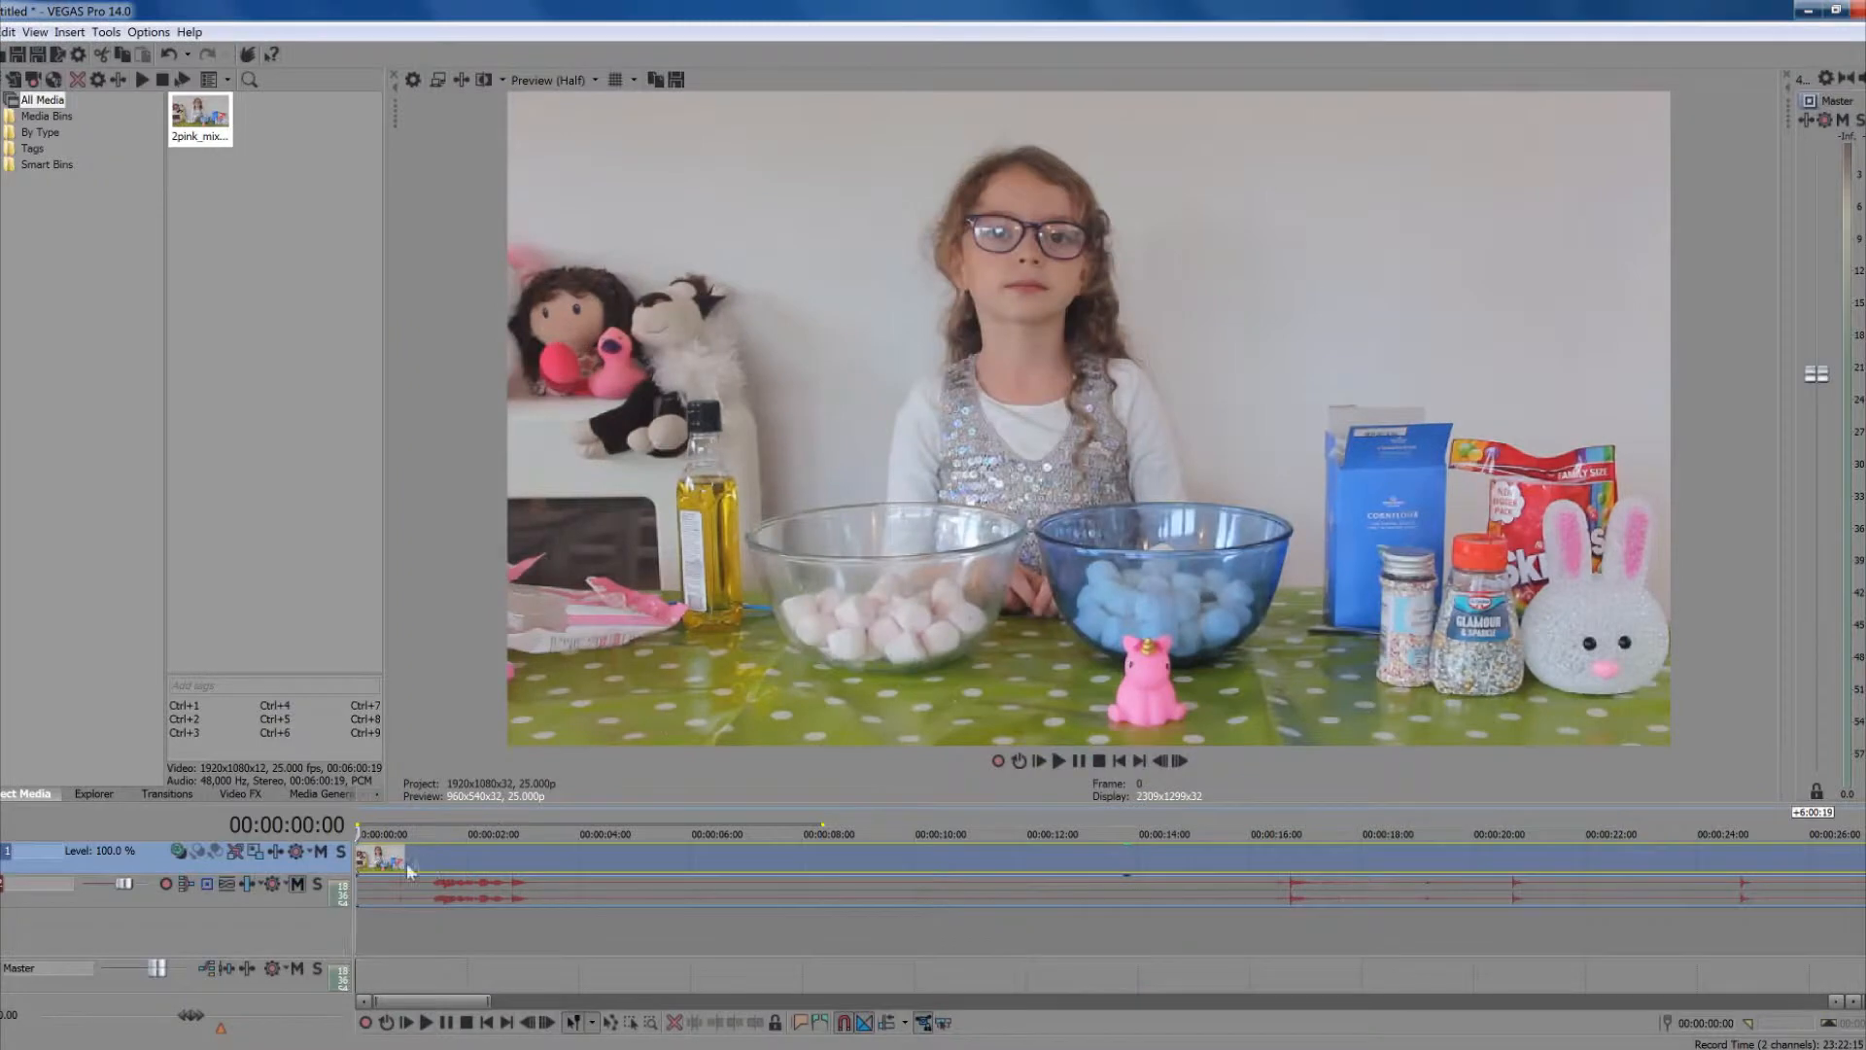
left_click(425, 1022)
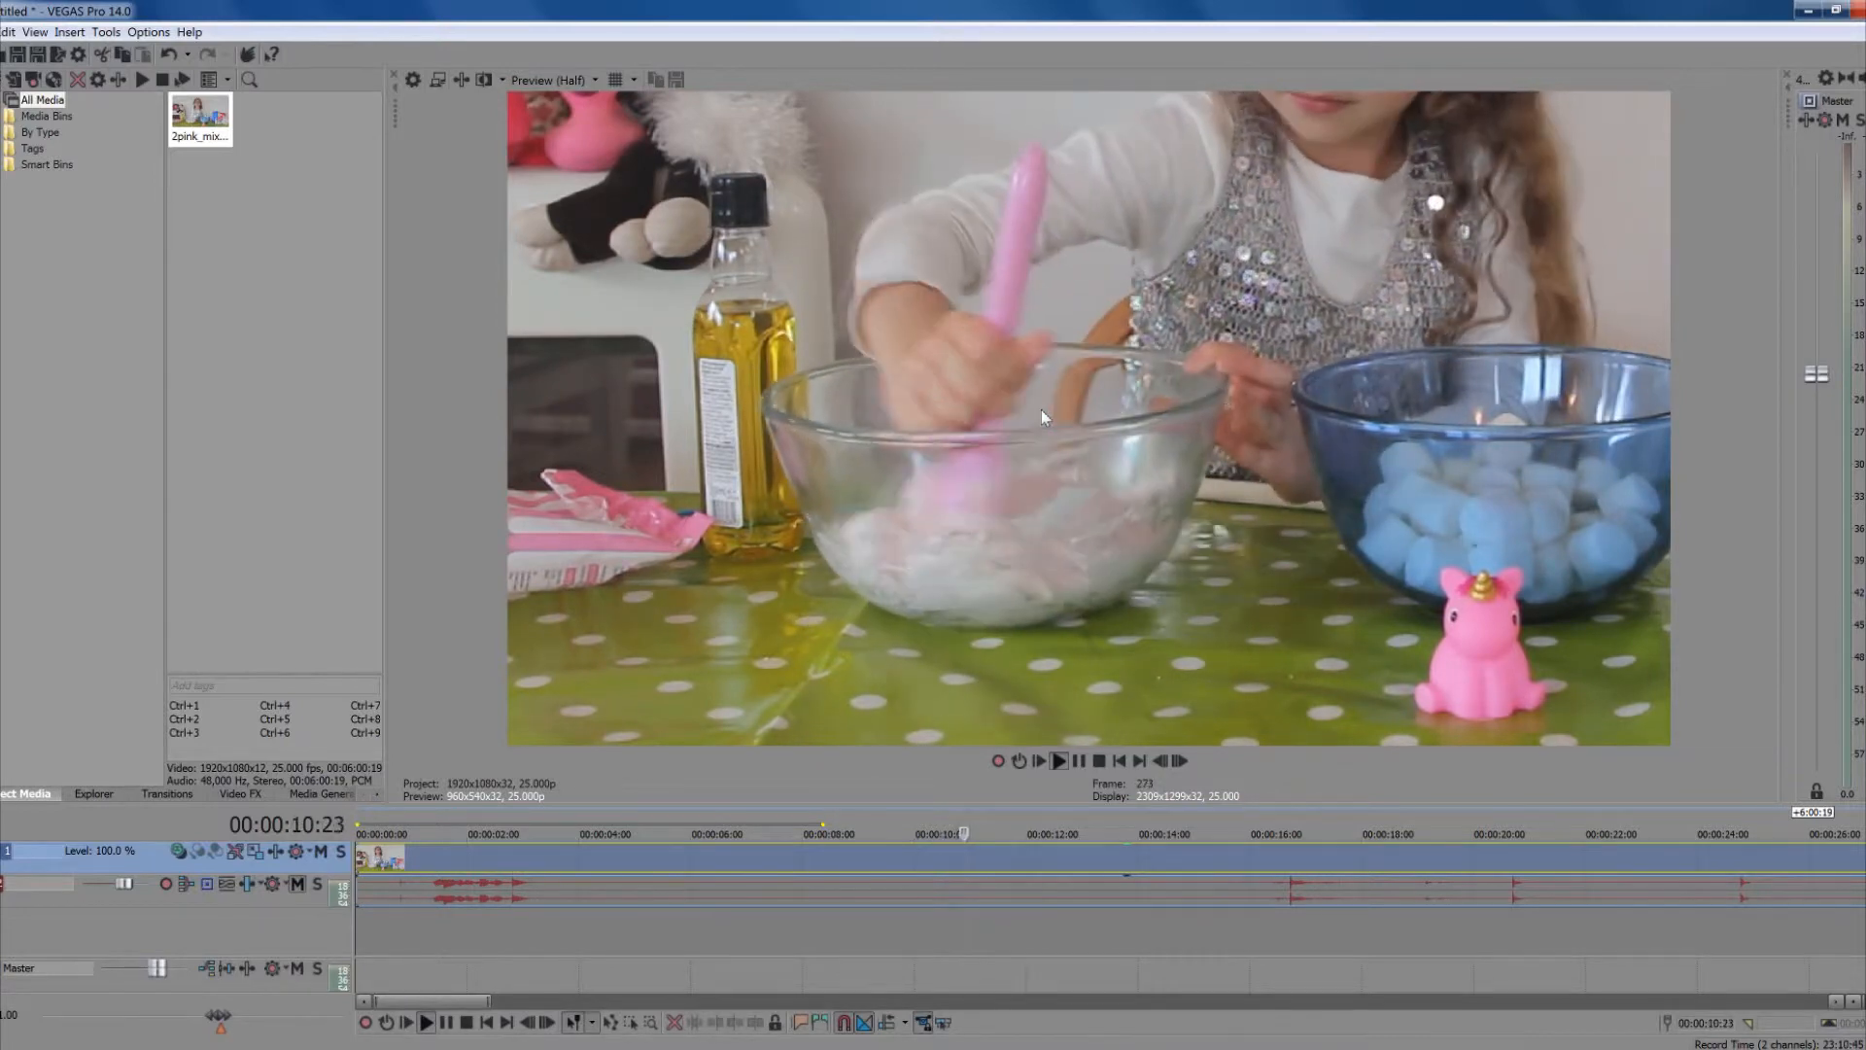
key("space")
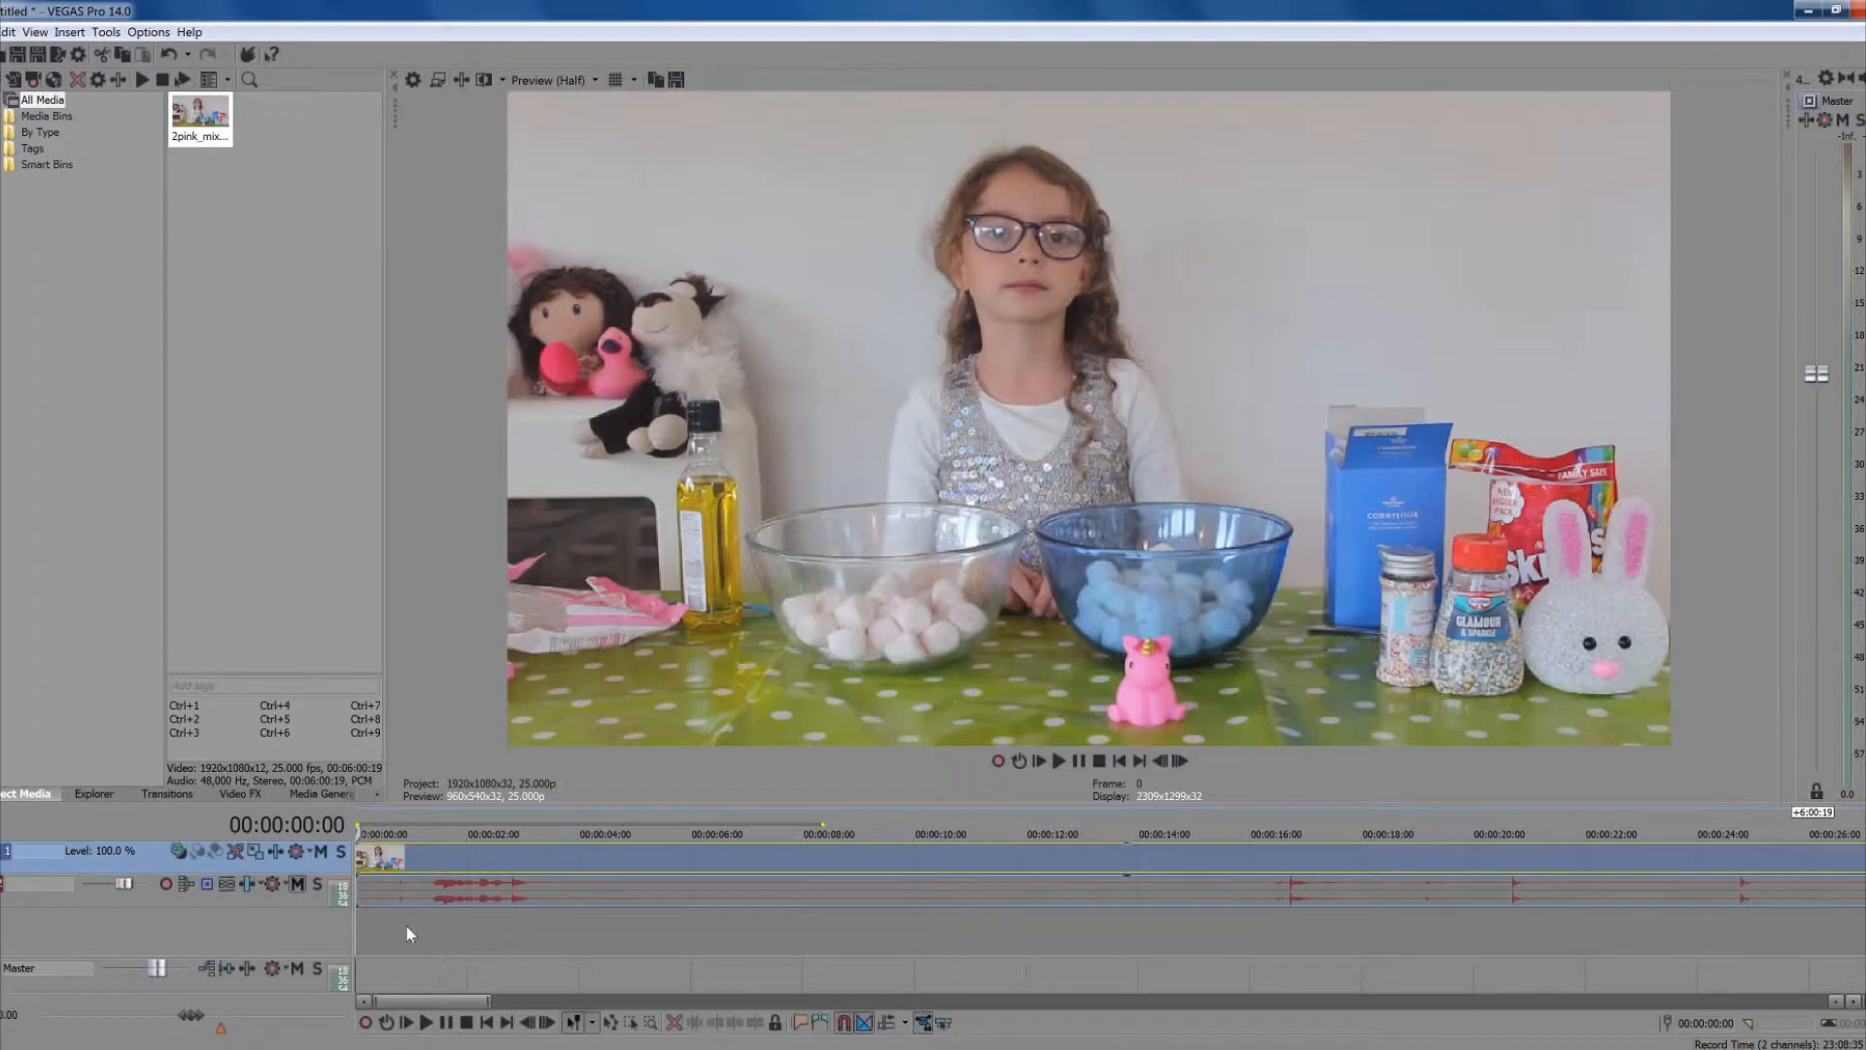
Add a Pan/Crop keyframe at 00:00:15:18 using the 16:9 Widescreen TV aspect ratio preset, and play back the zoom-out
right_click(393, 861)
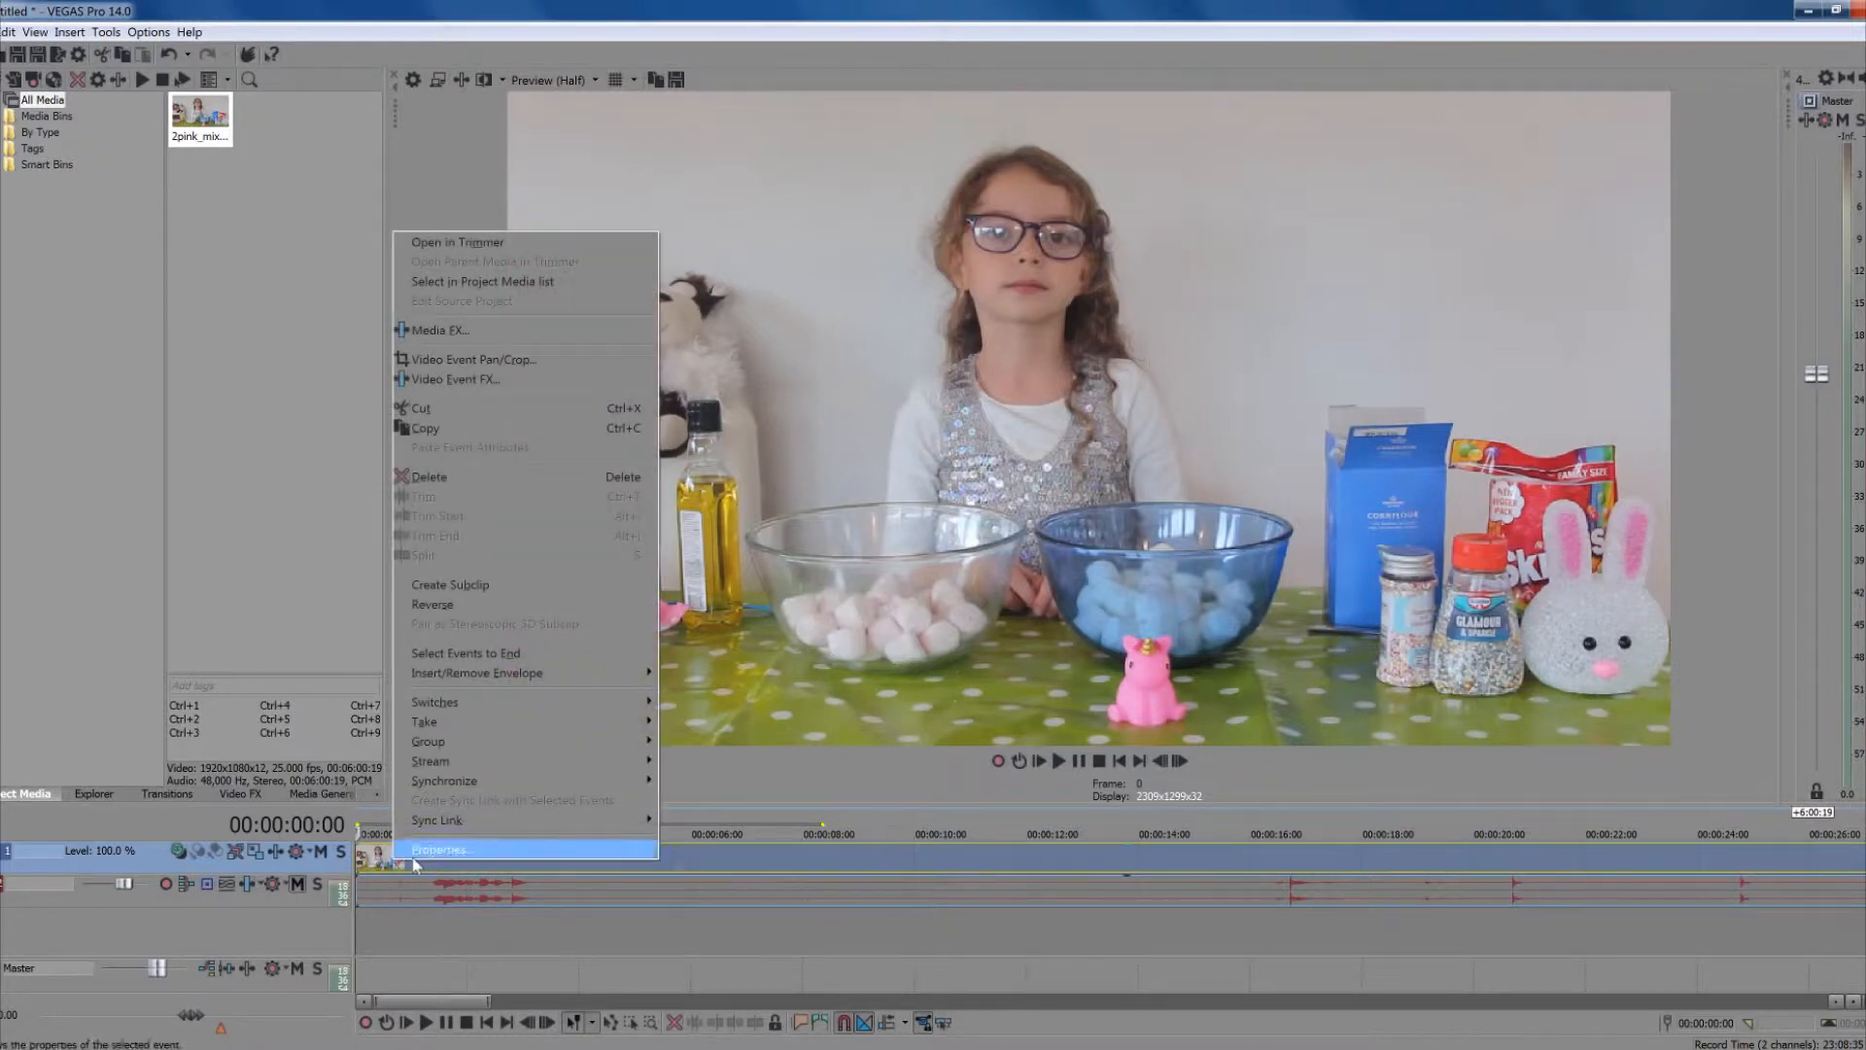
left_click(496, 359)
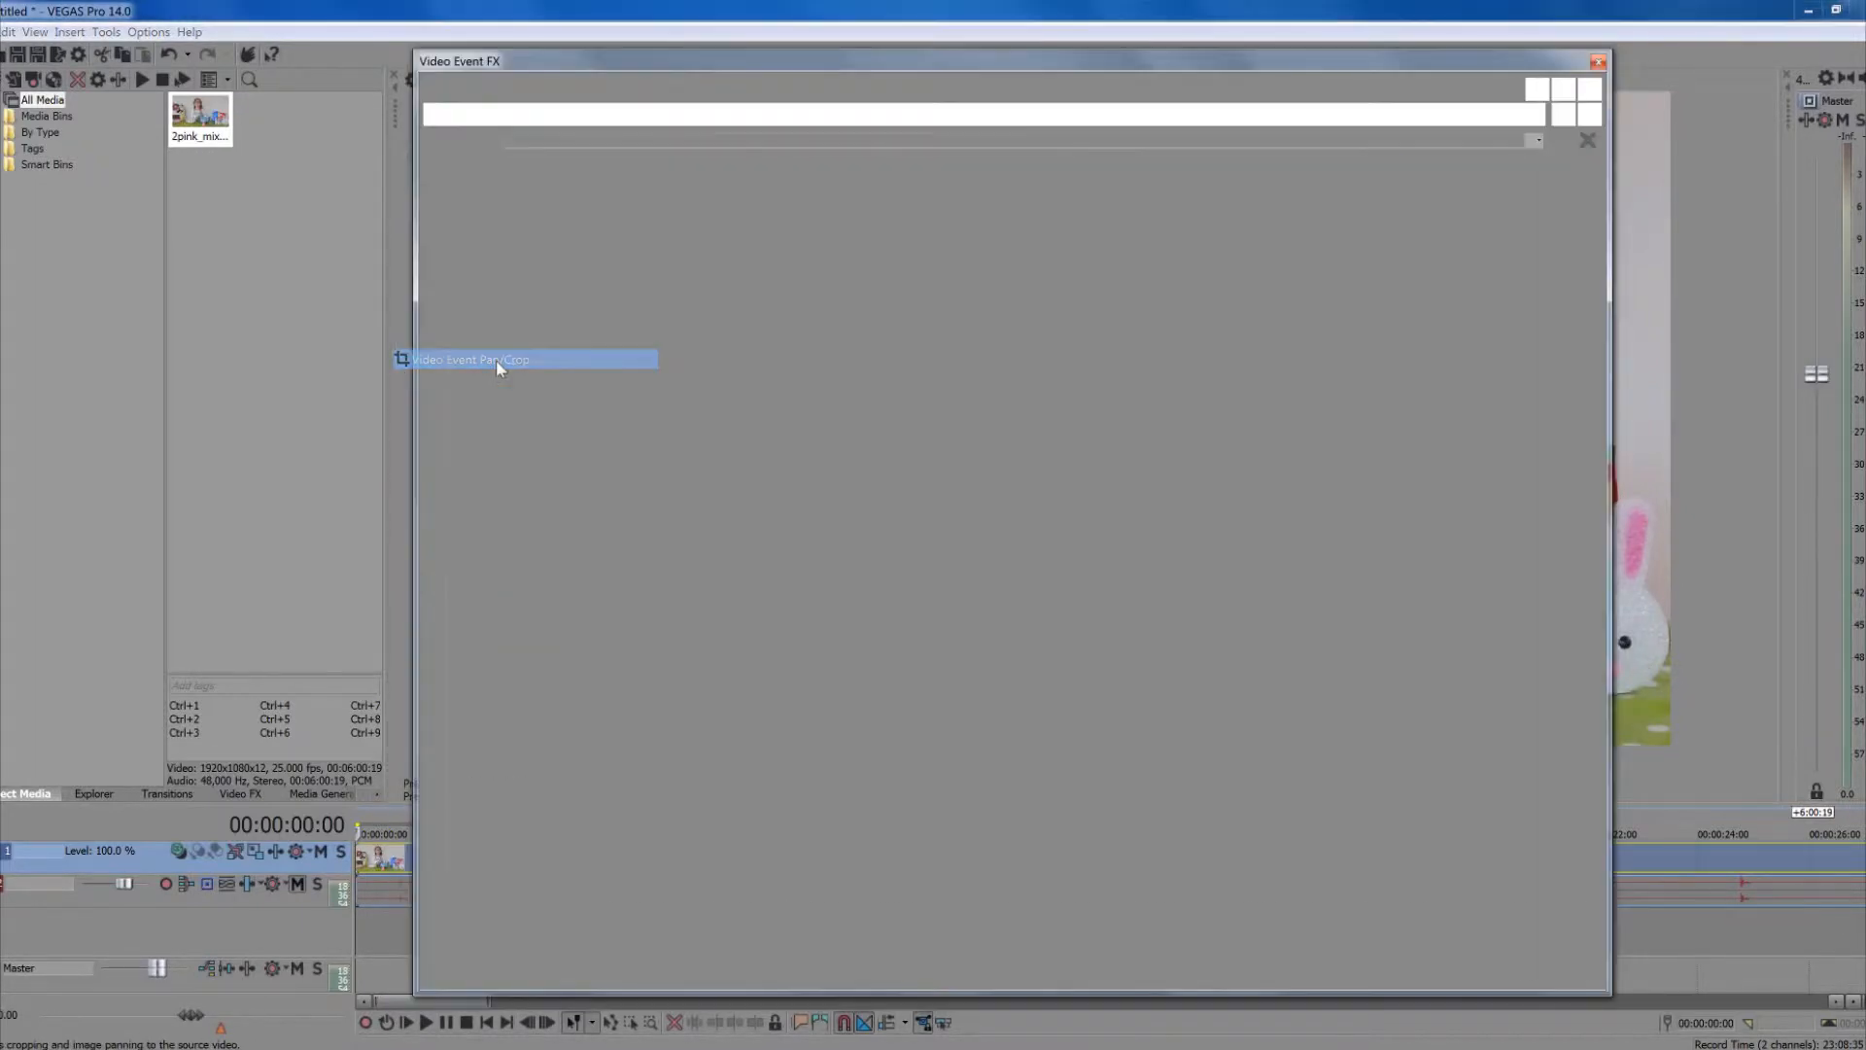
mouse_move(542, 904)
left_mouse_down()
mouse_move(590, 905)
mouse_move(571, 904)
left_mouse_up()
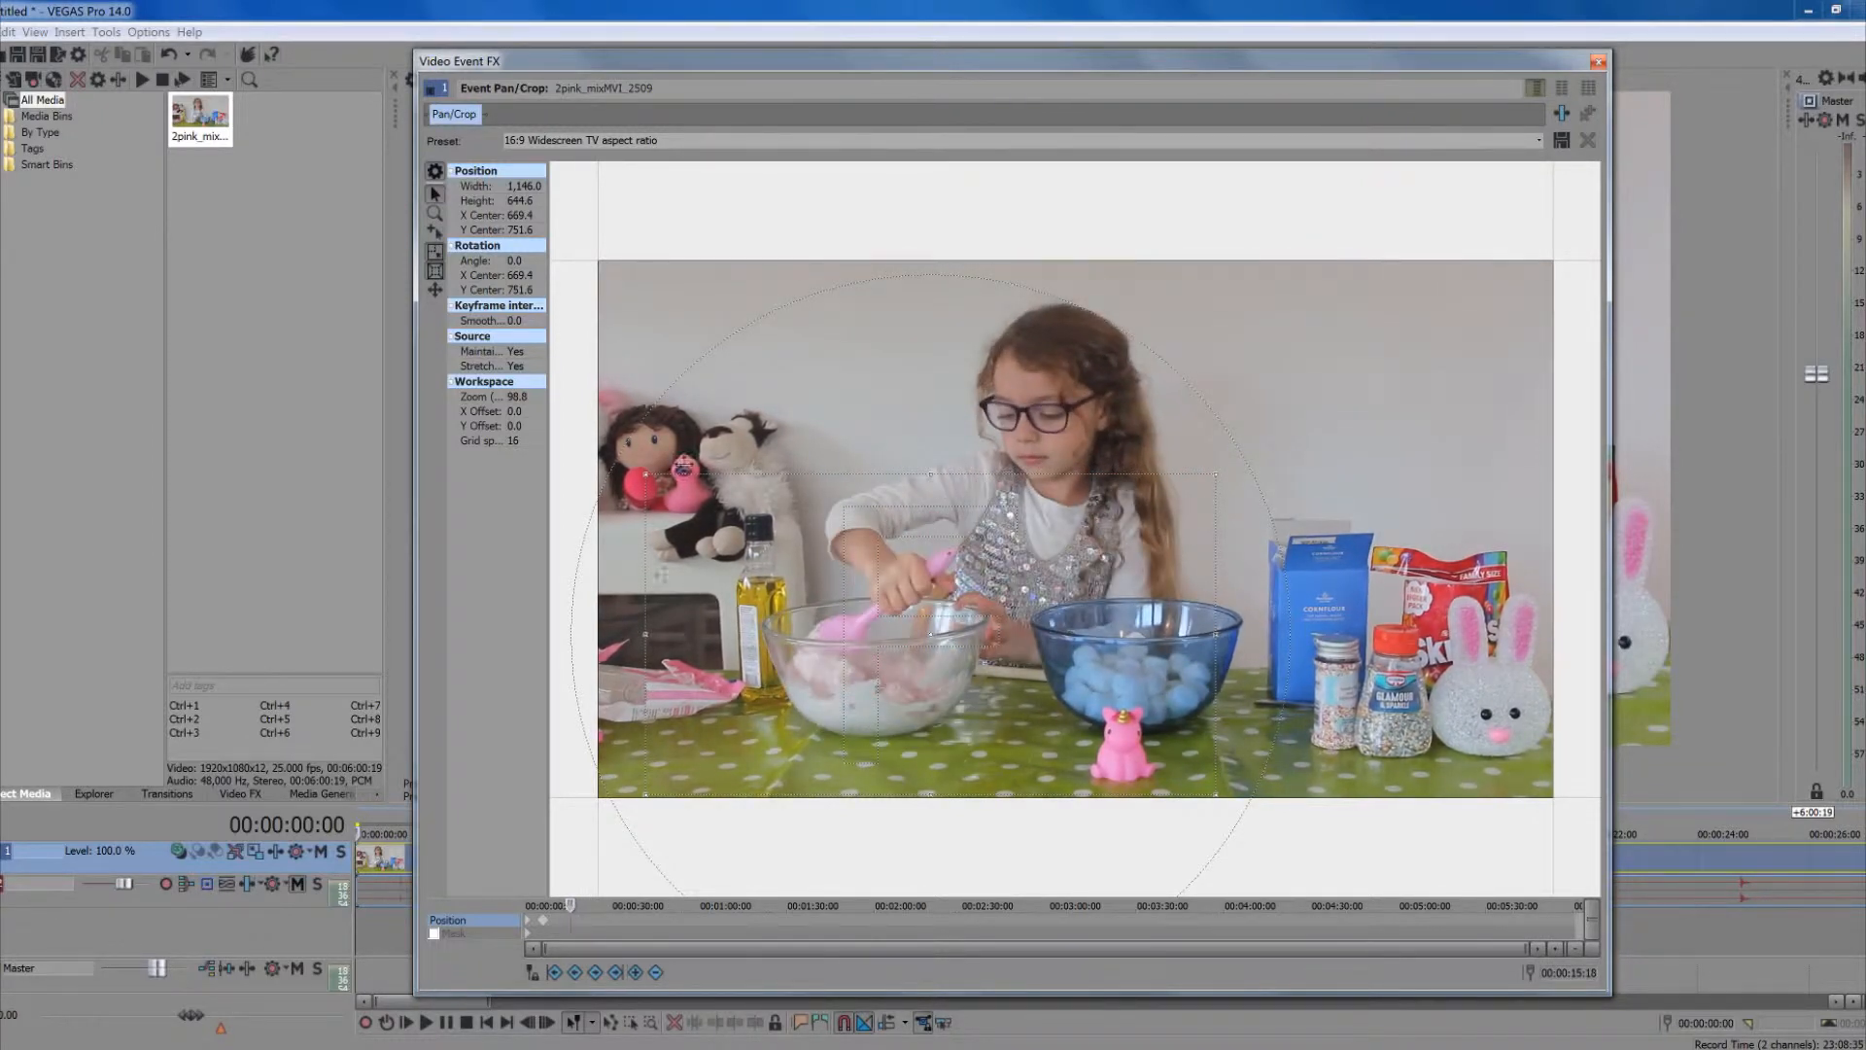
left_click_drag(645, 473, 611, 283)
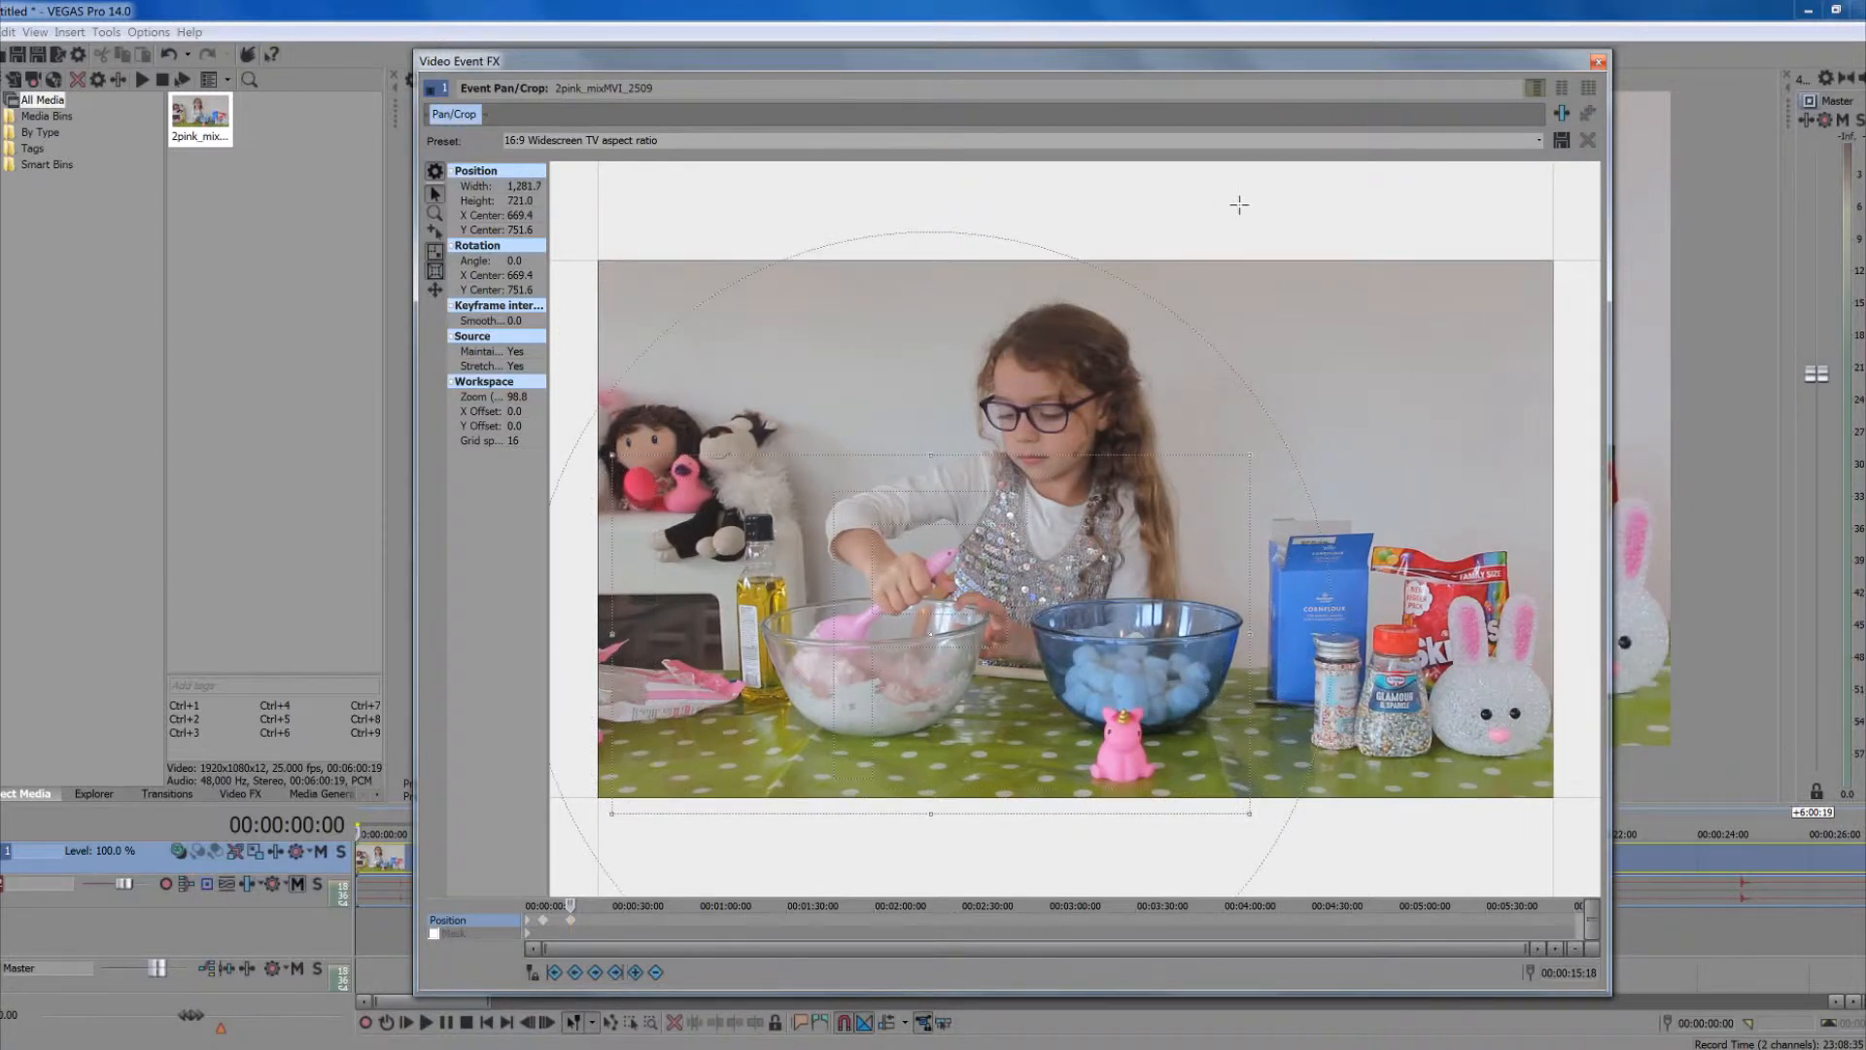
left_click(1539, 141)
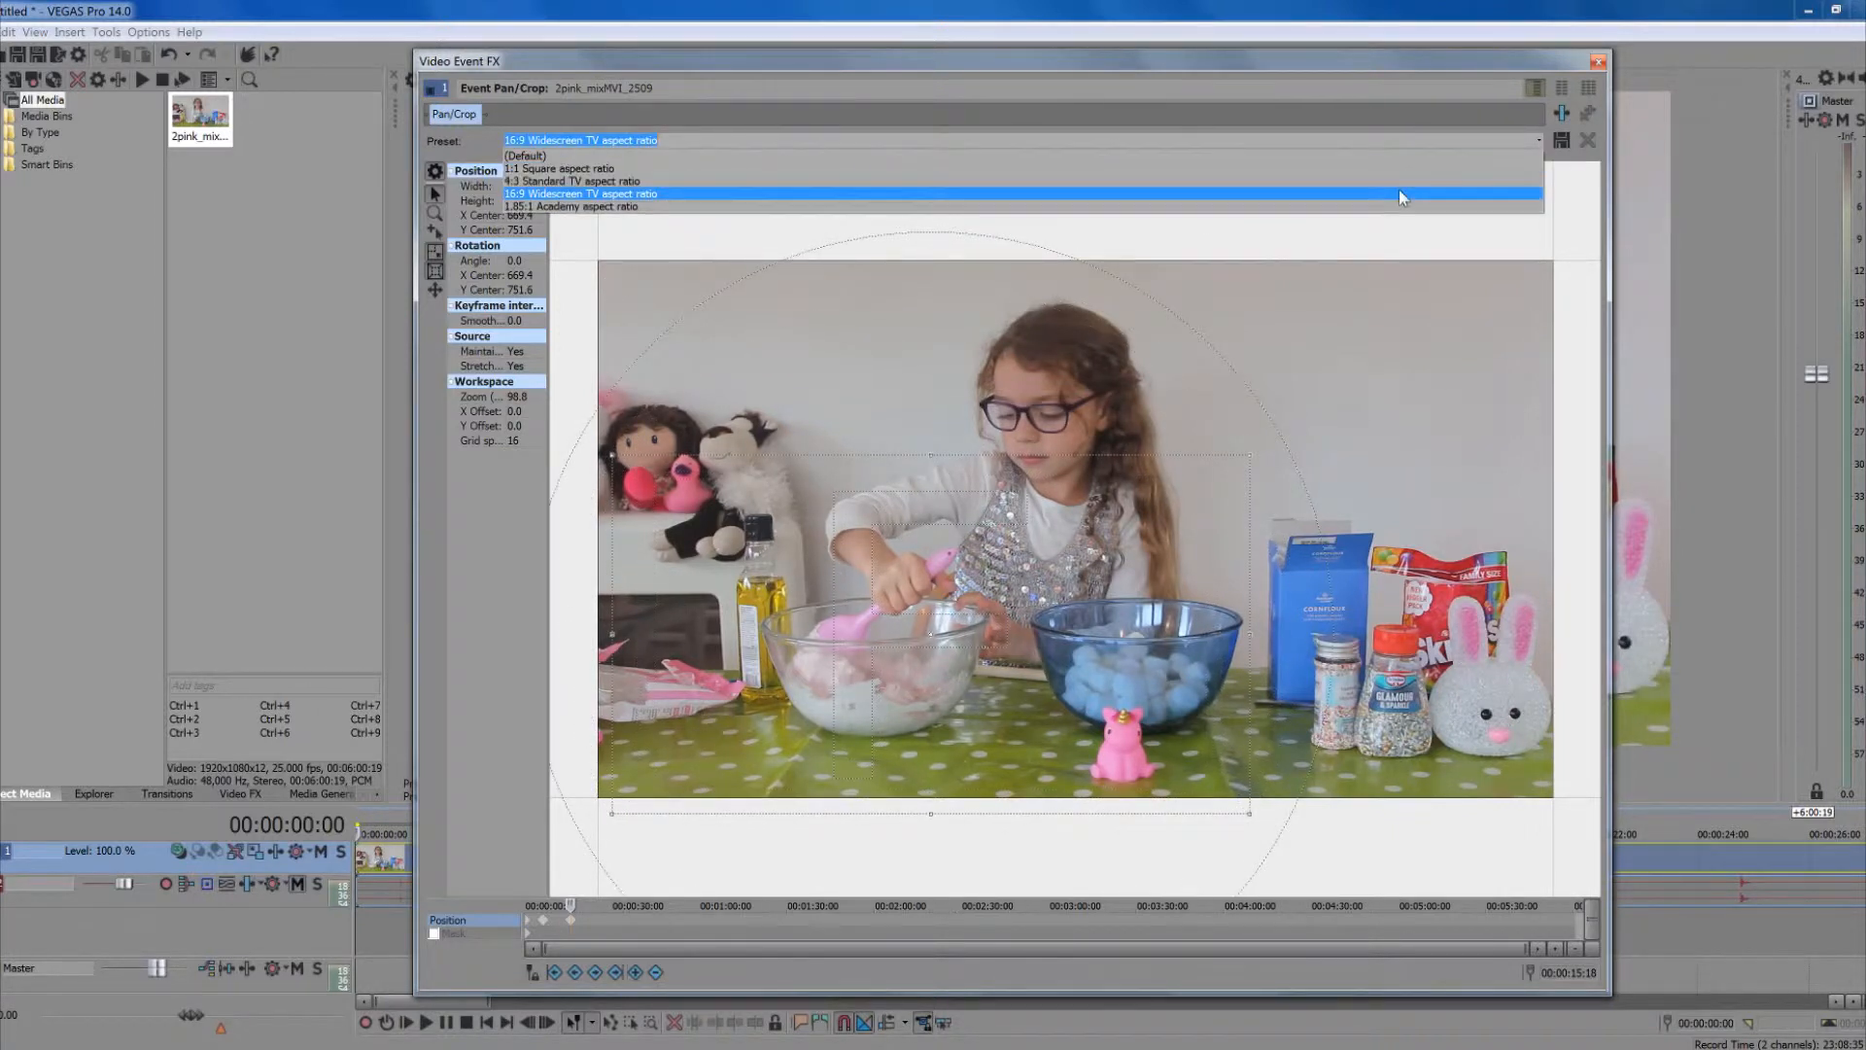
left_click(818, 196)
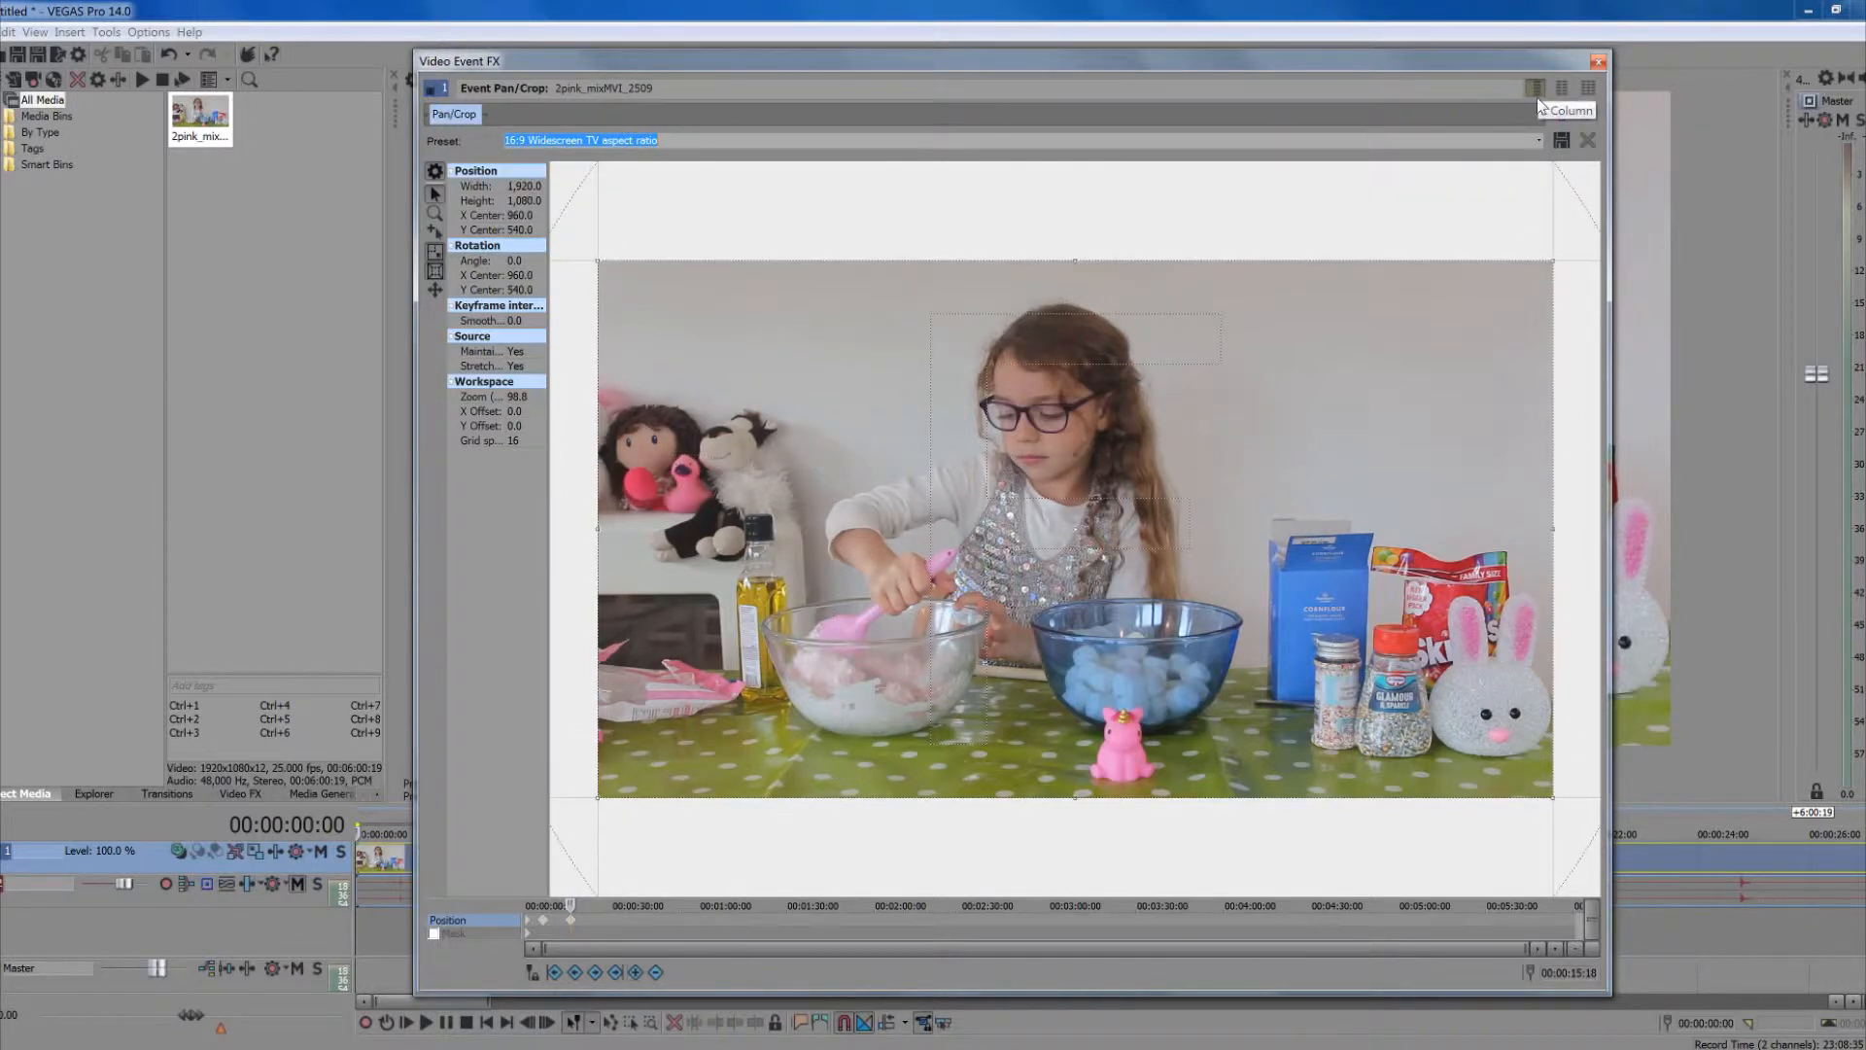
left_click(1597, 64)
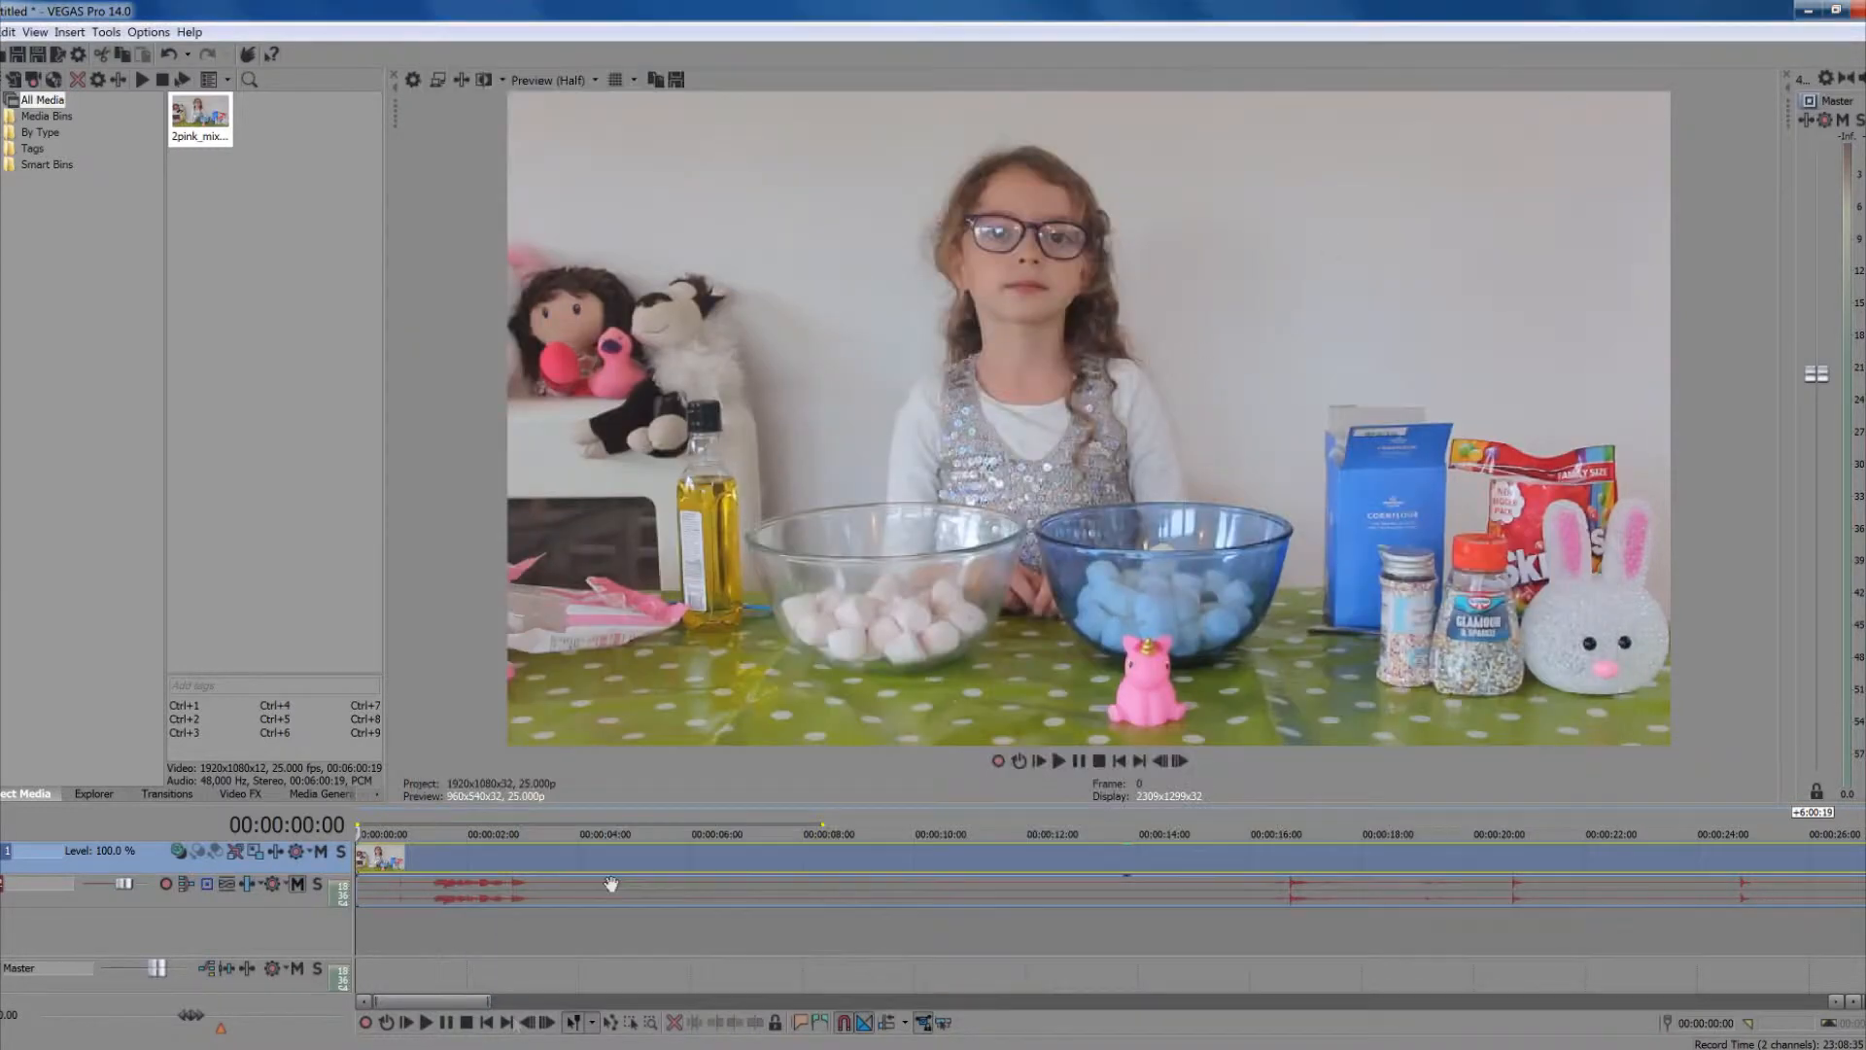
key("space")
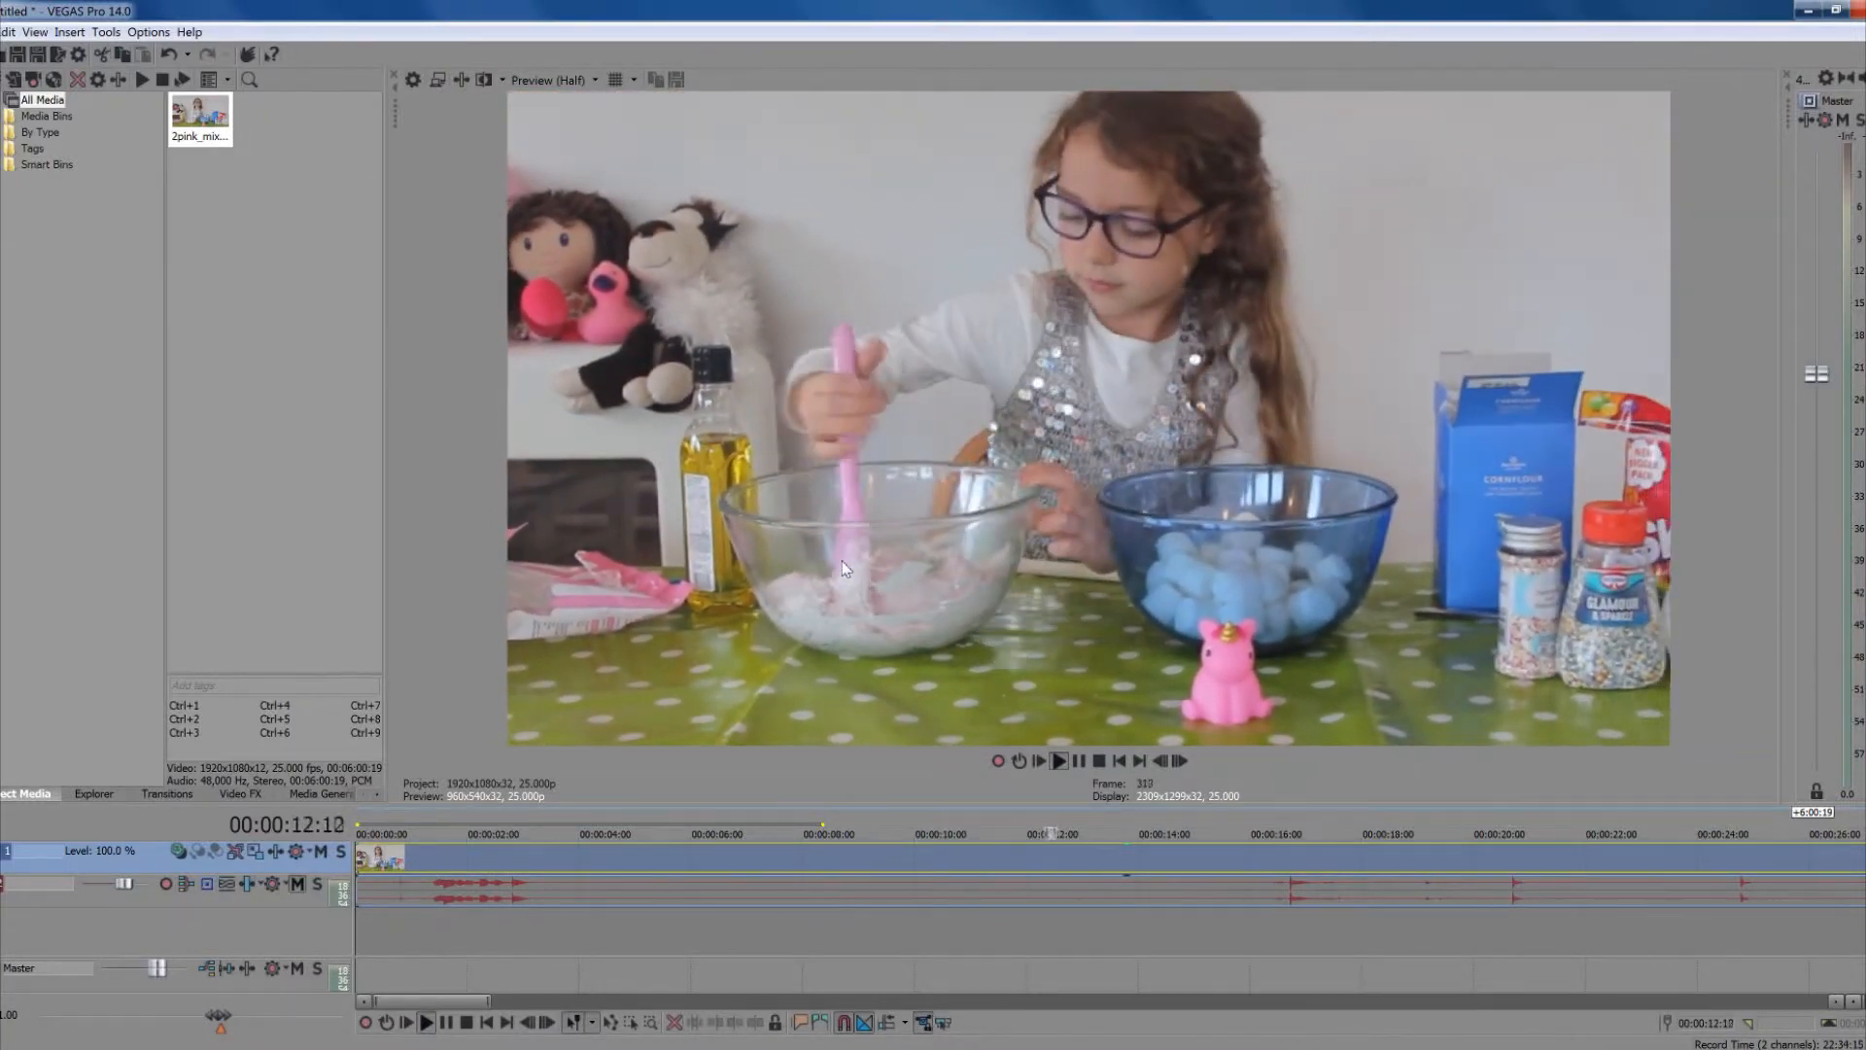
key("space")
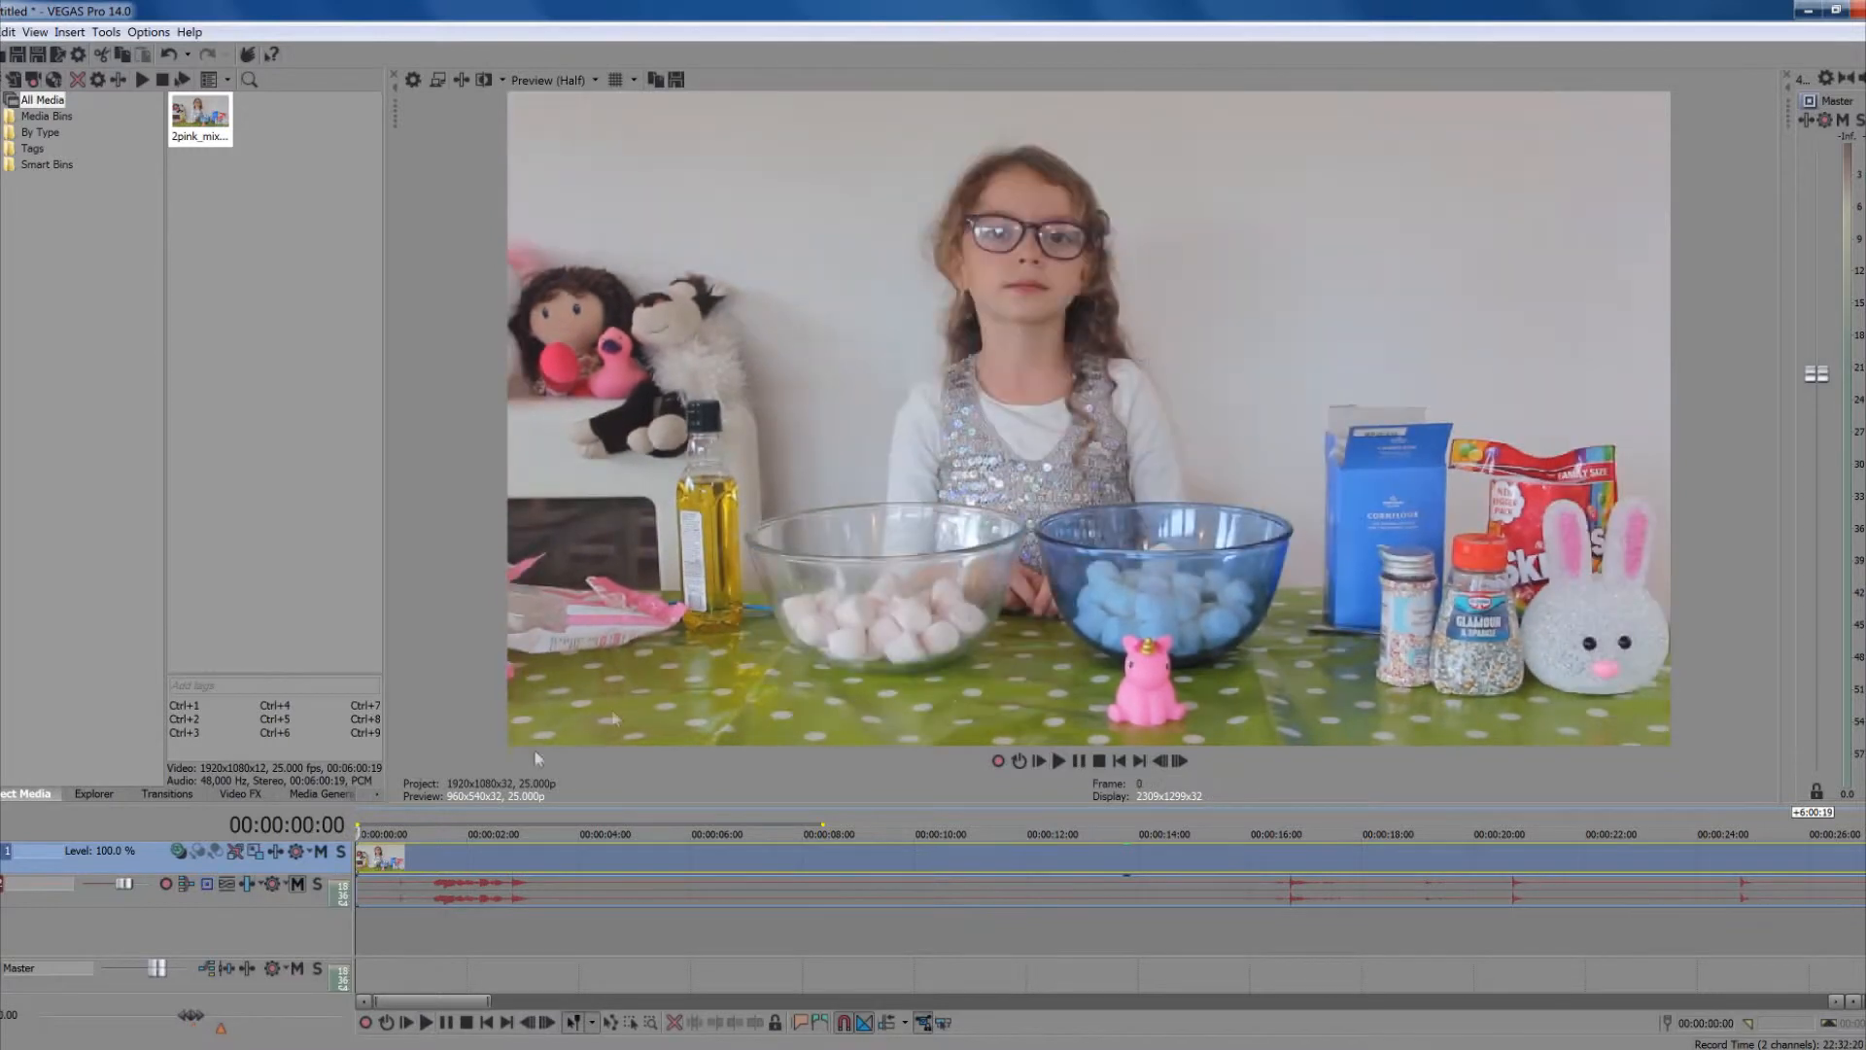
Reopen Pan/Crop for the clip, copy the zoomed-in keyframe at 00:00:06:06 and paste it at 00:00:13:04 to hold the zoom
right_click(402, 865)
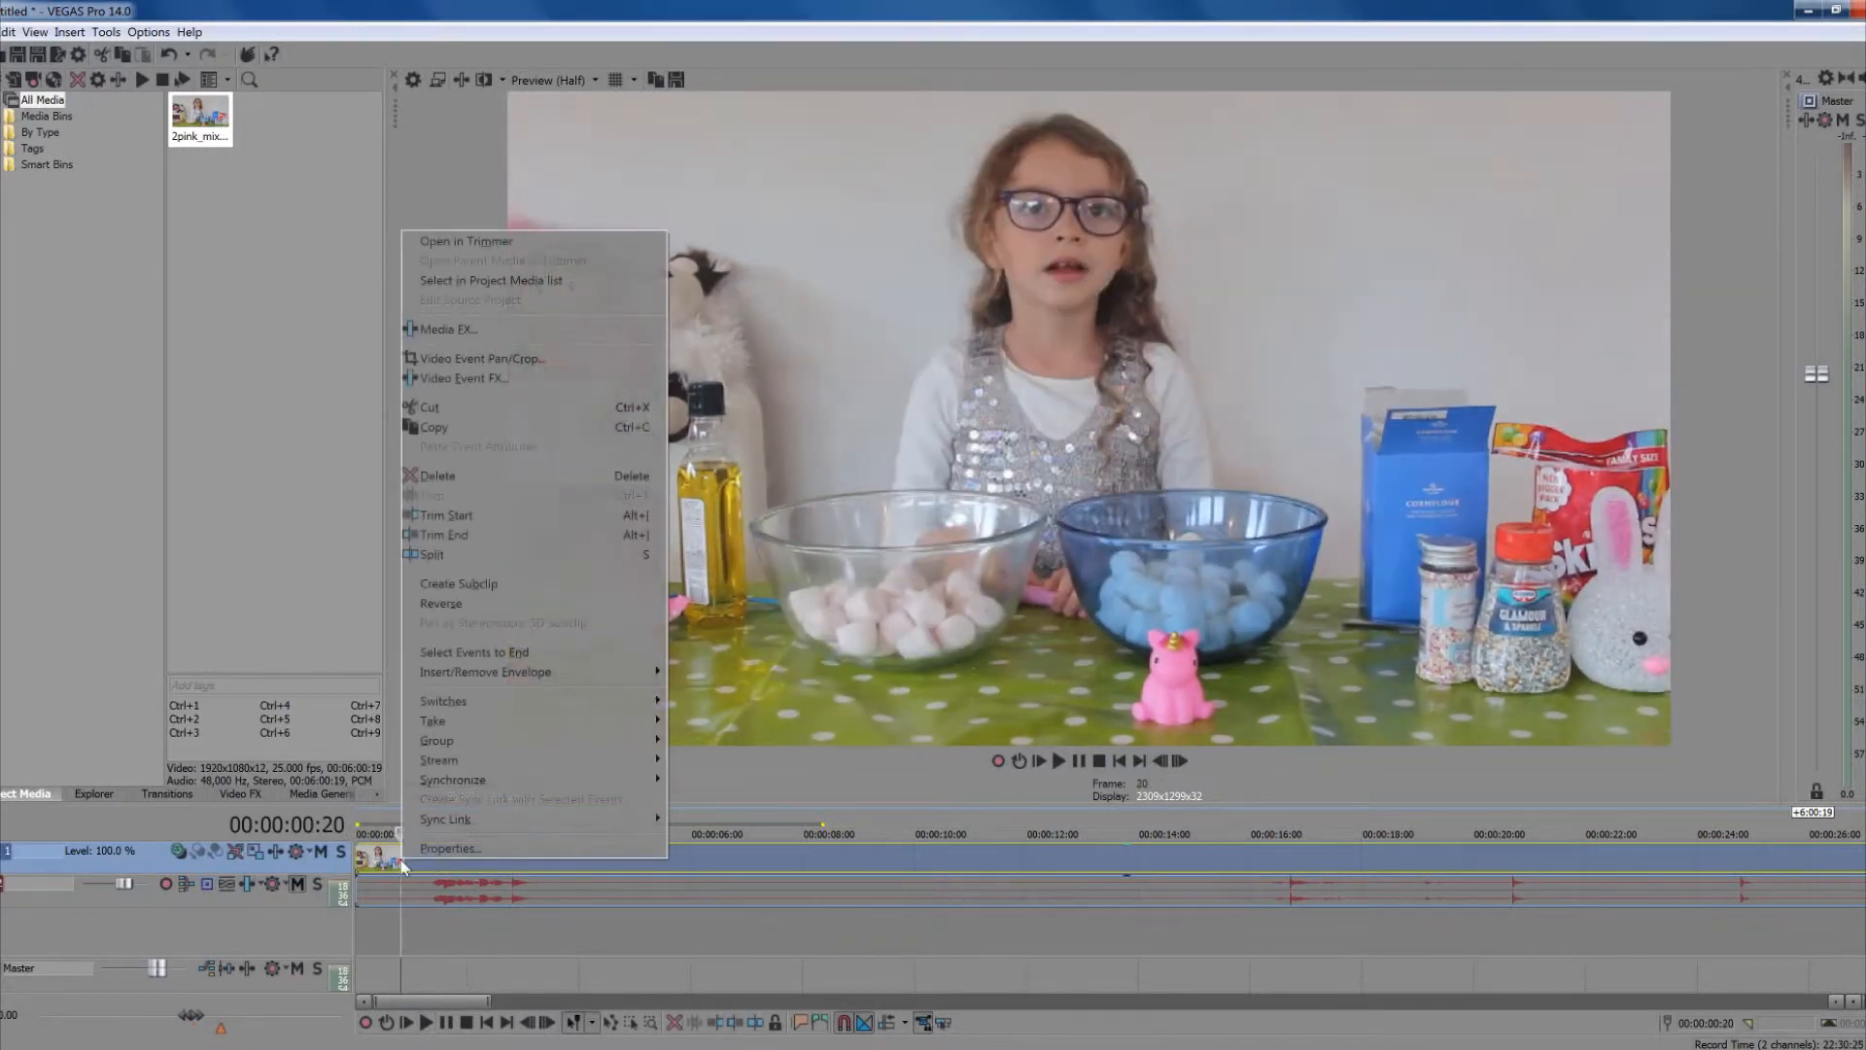
left_click(523, 358)
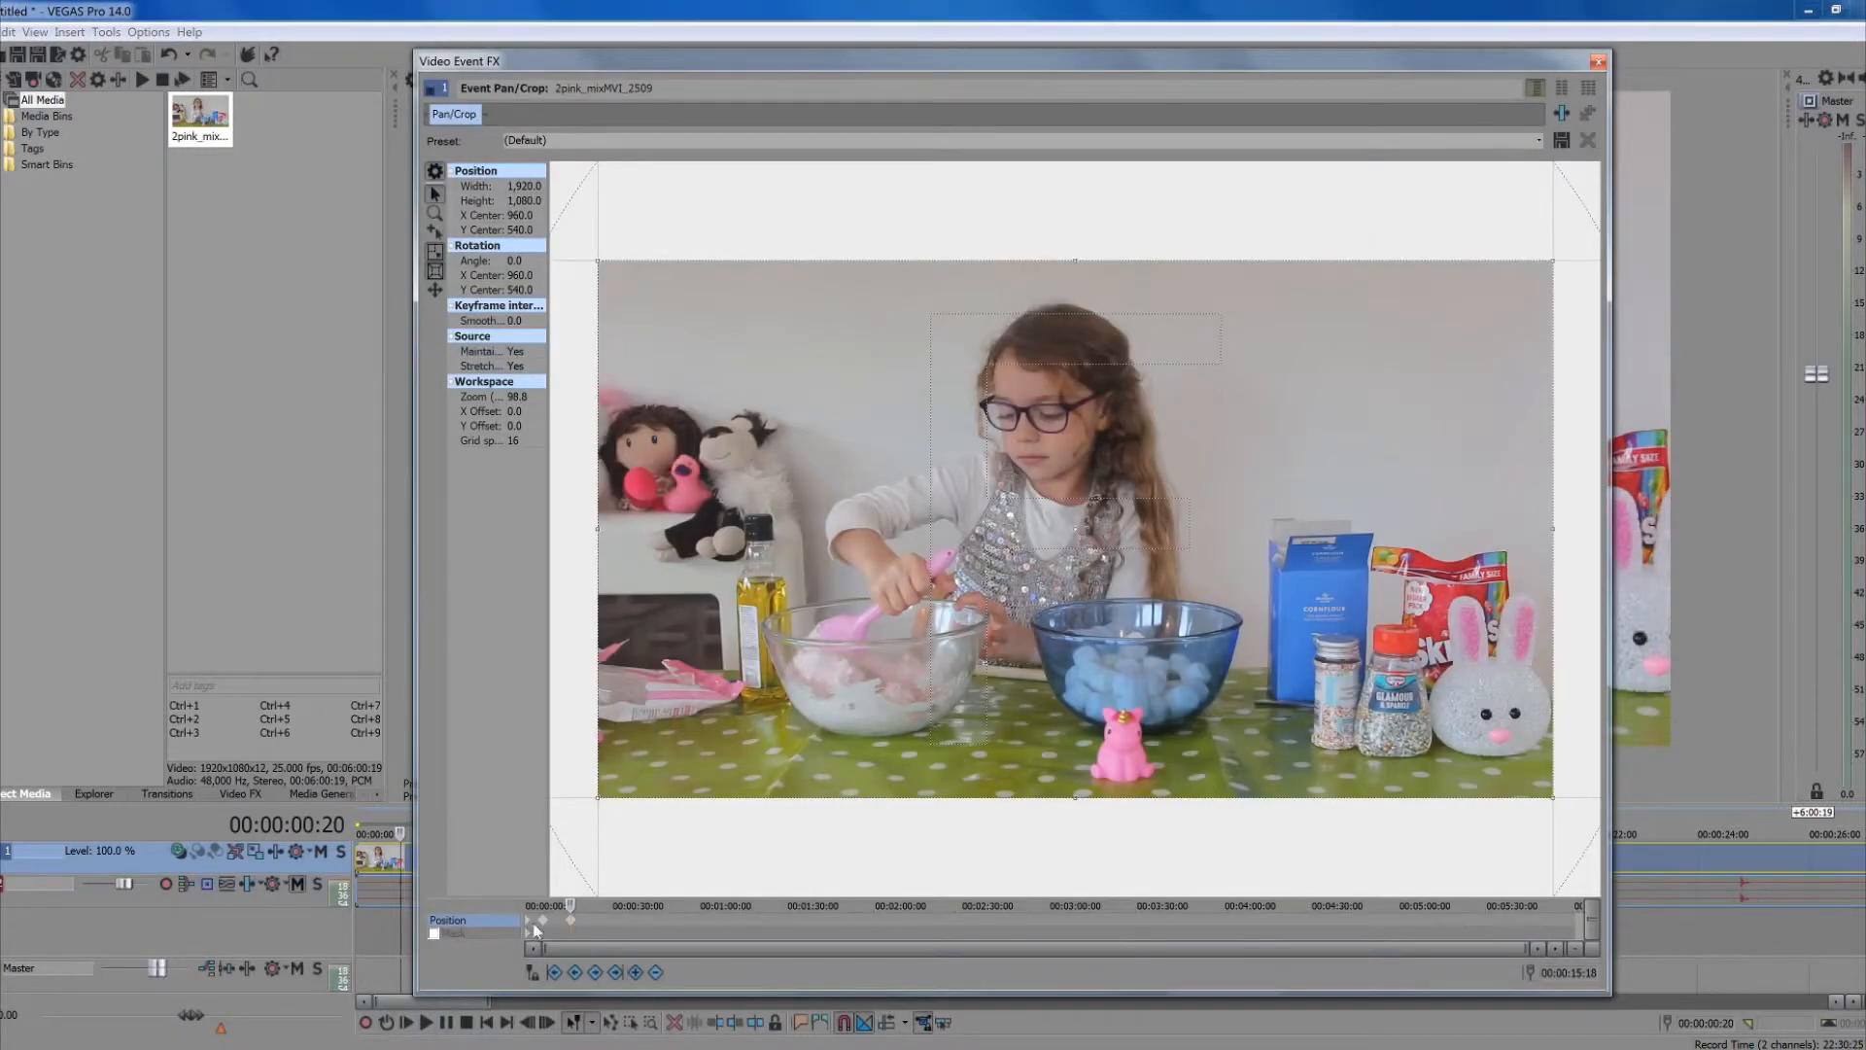
left_click(543, 921)
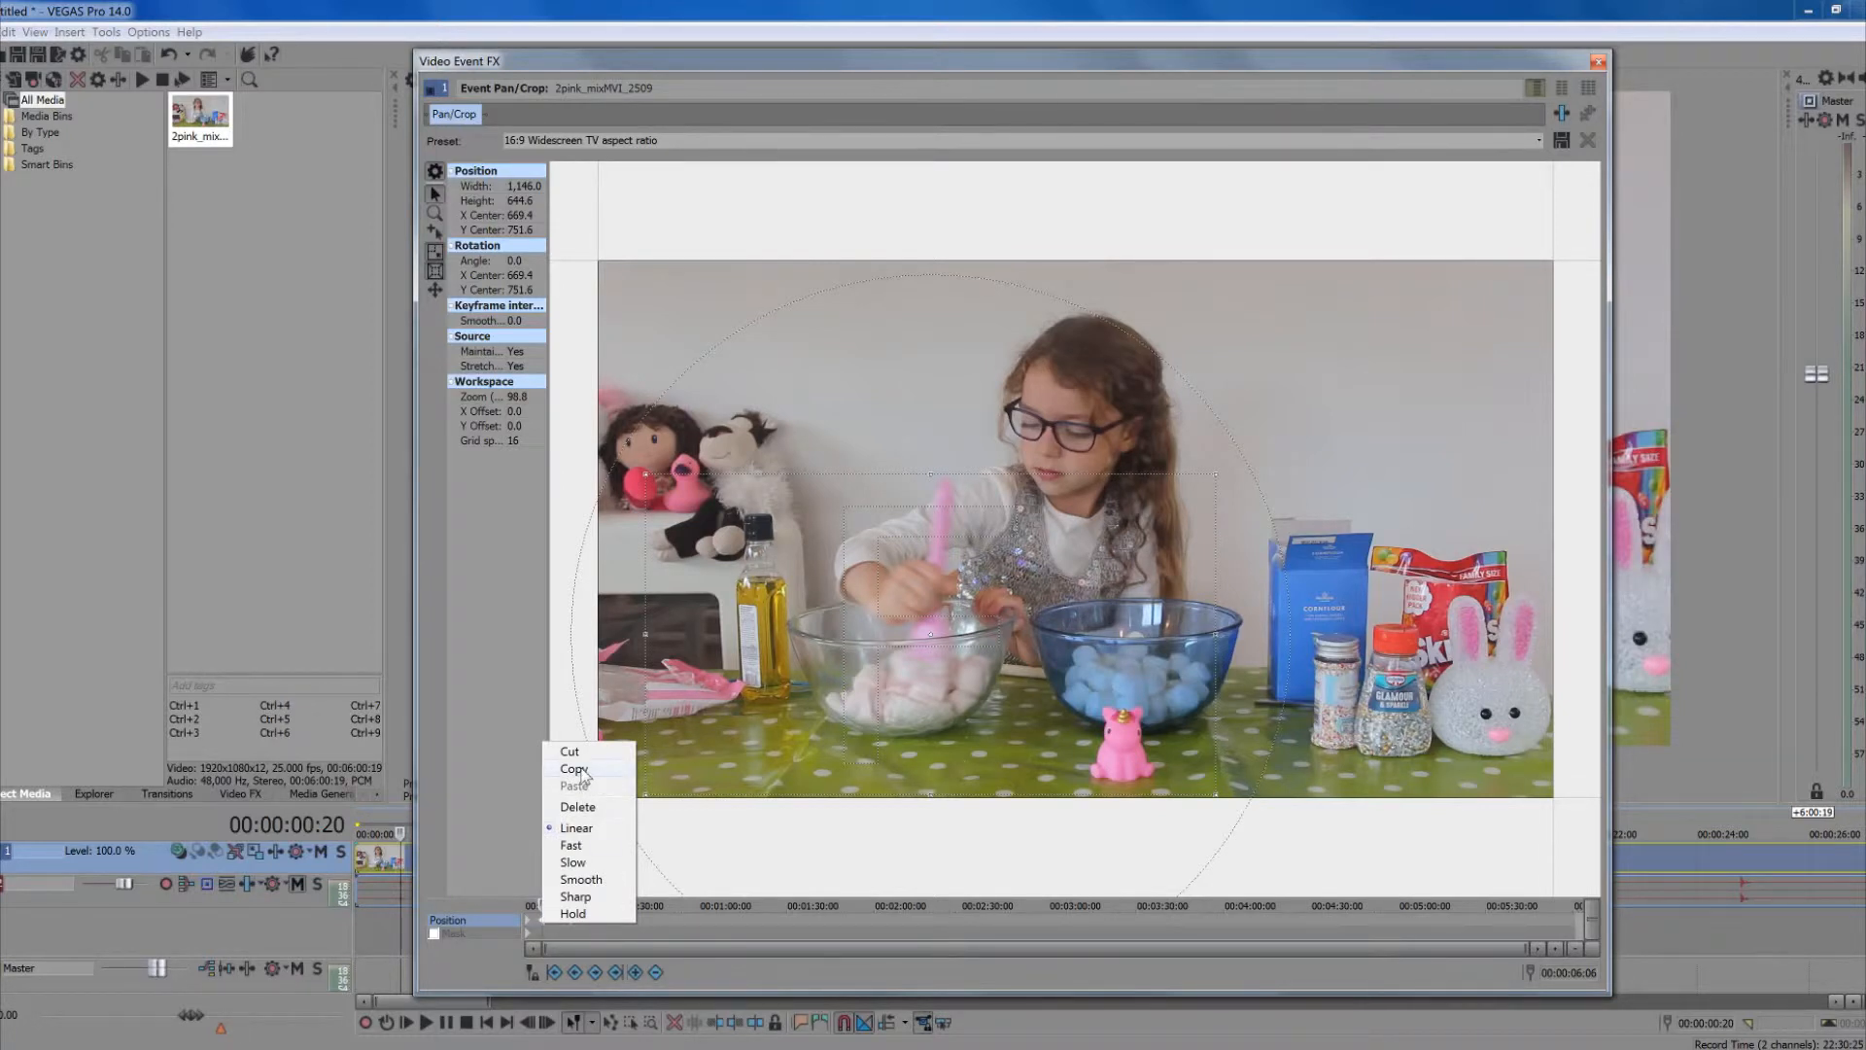
left_click(560, 923)
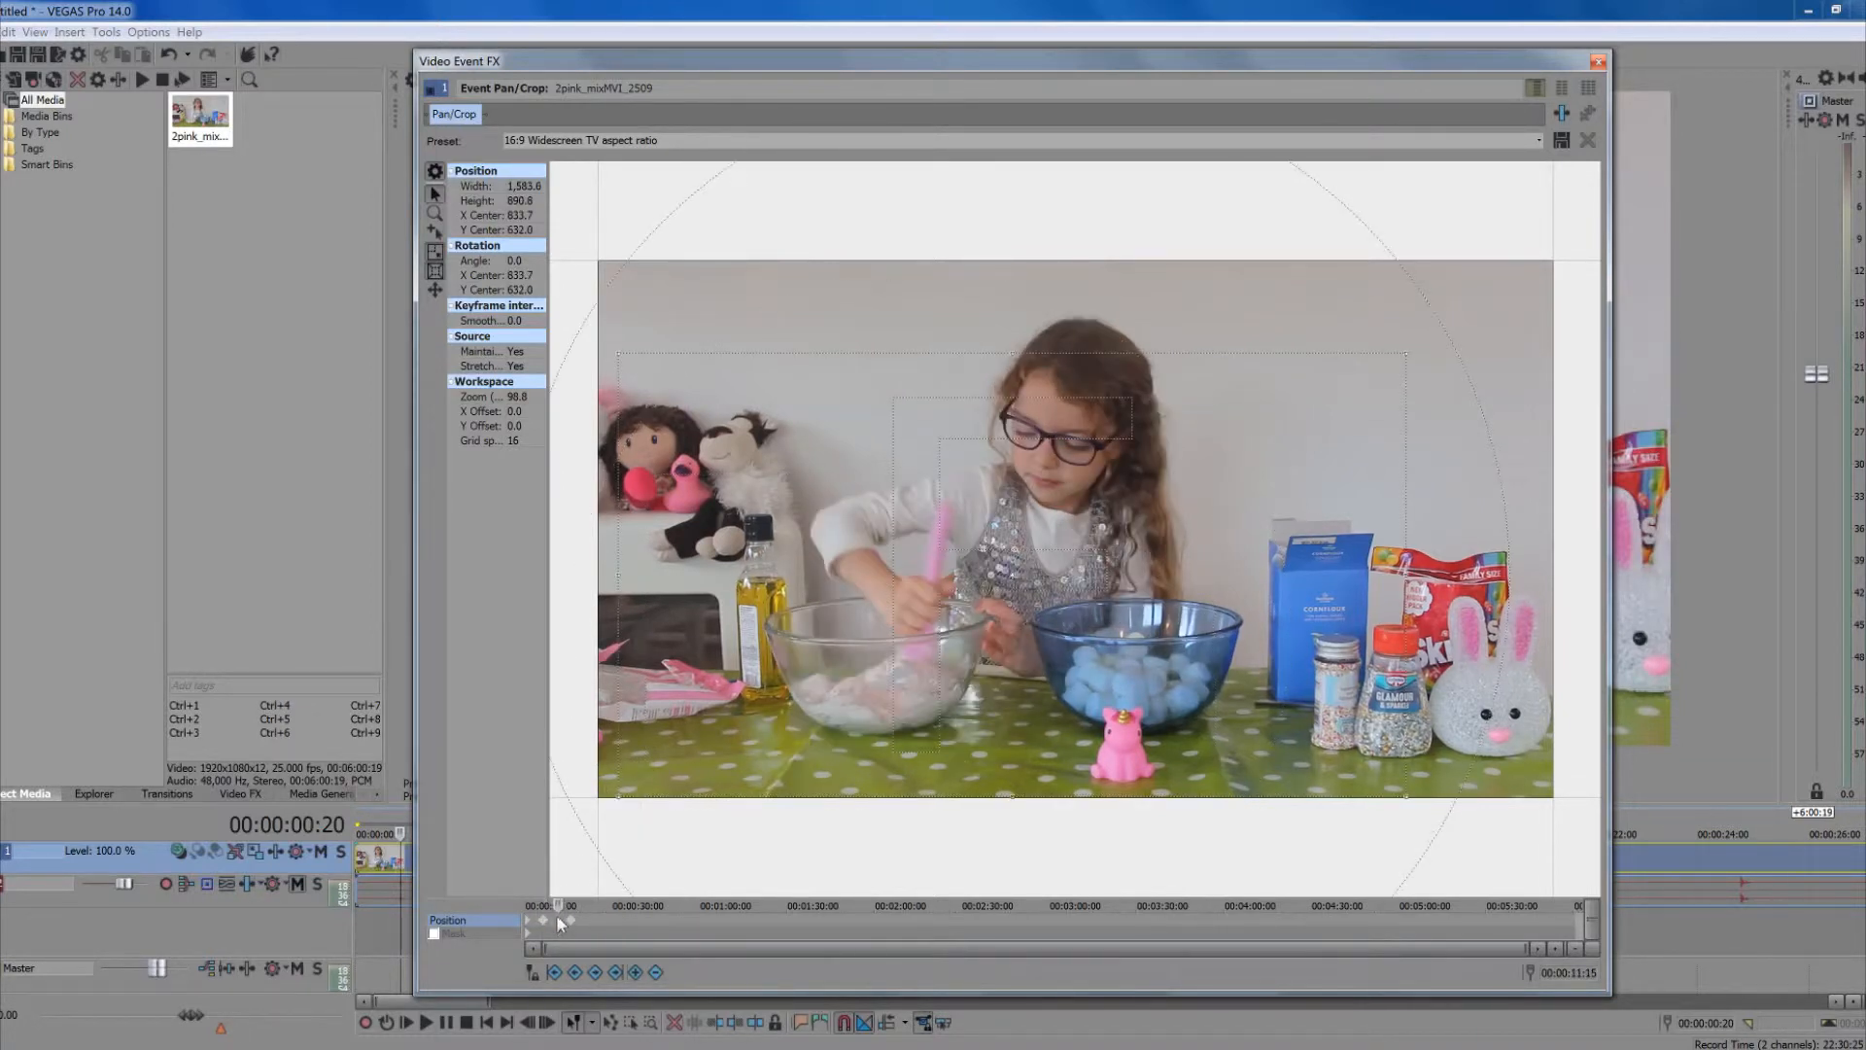
left_click_drag(558, 904, 563, 904)
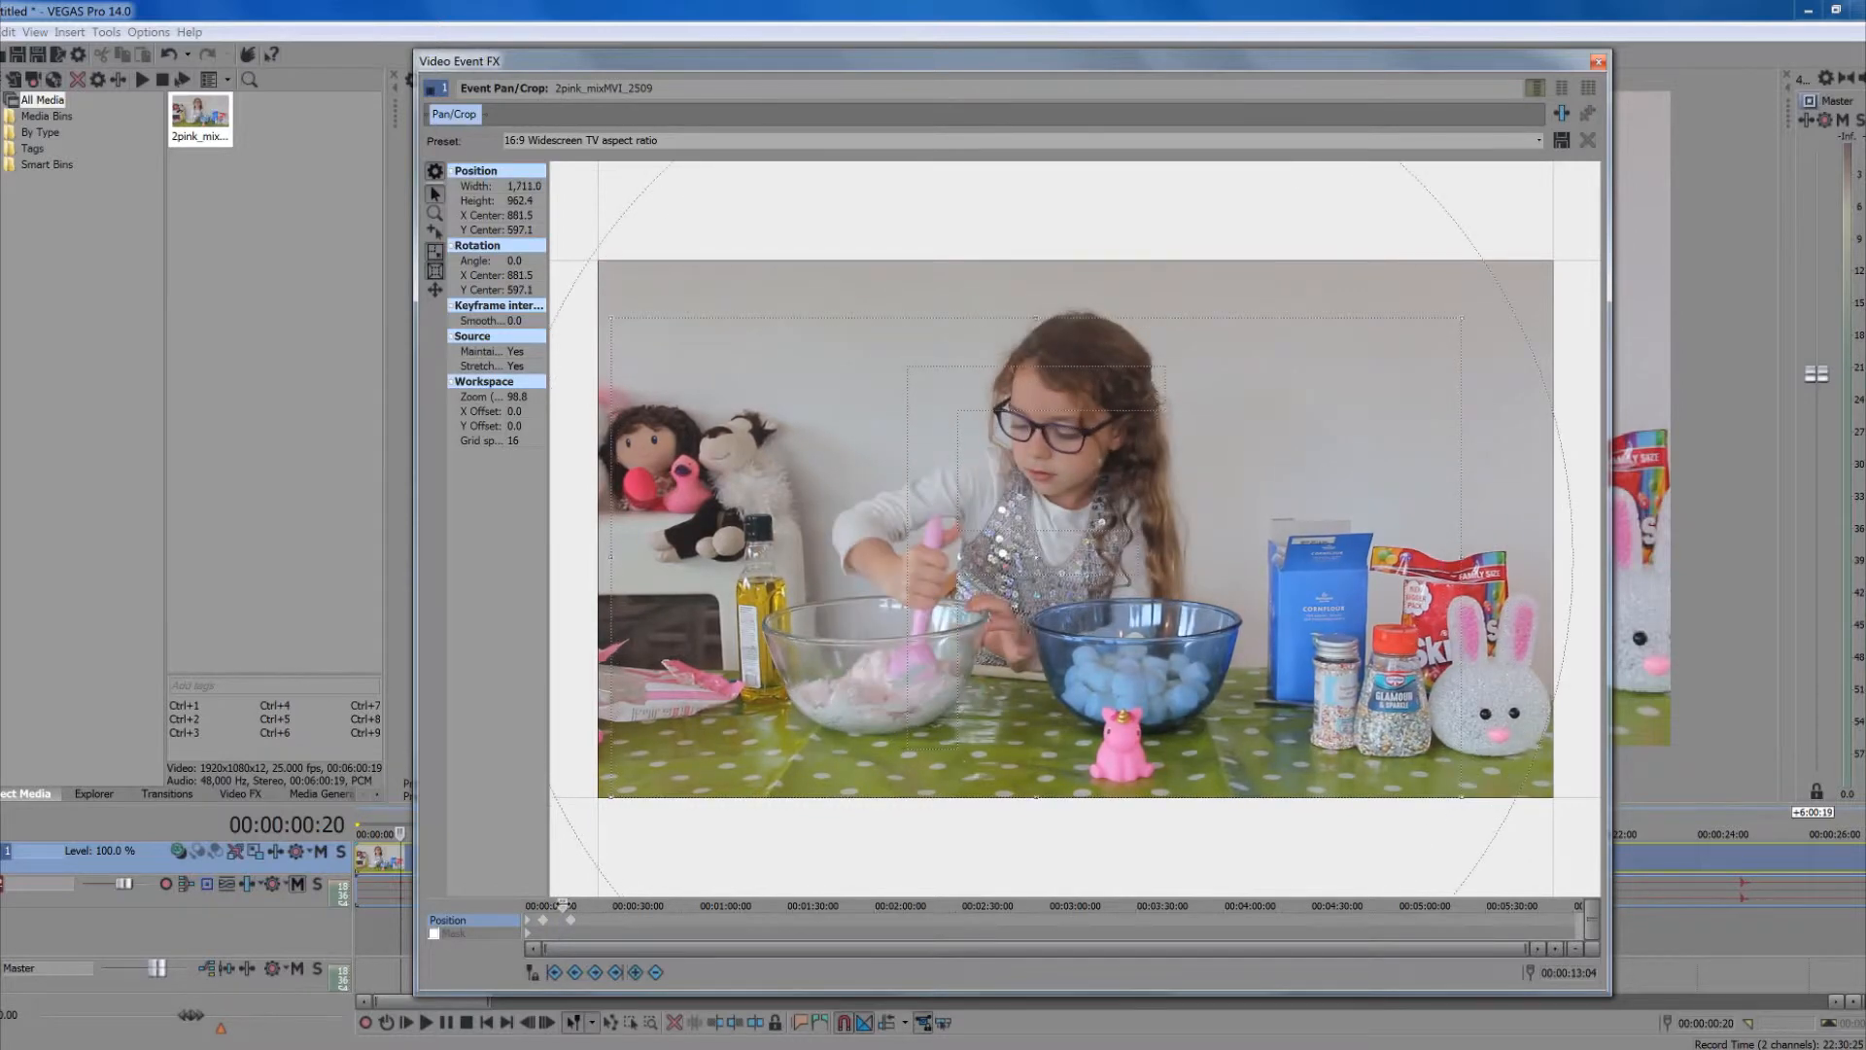
right_click(565, 922)
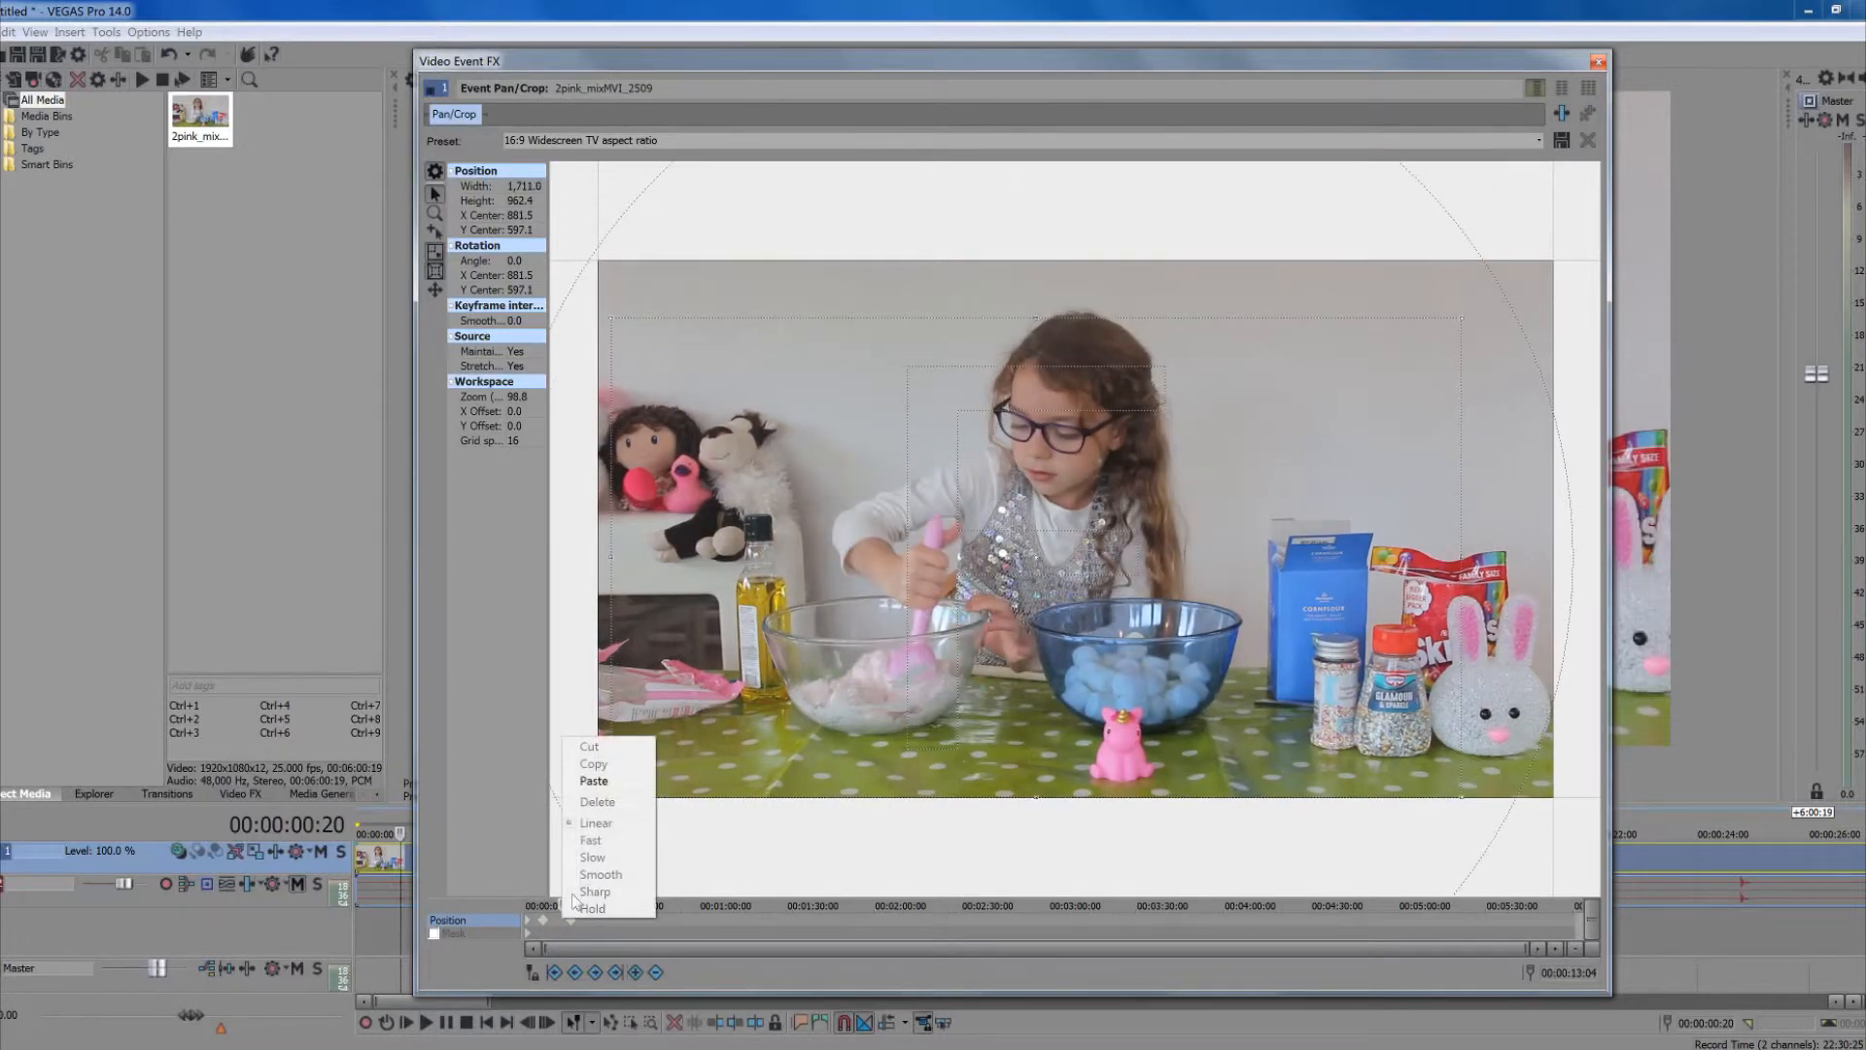
left_click(594, 781)
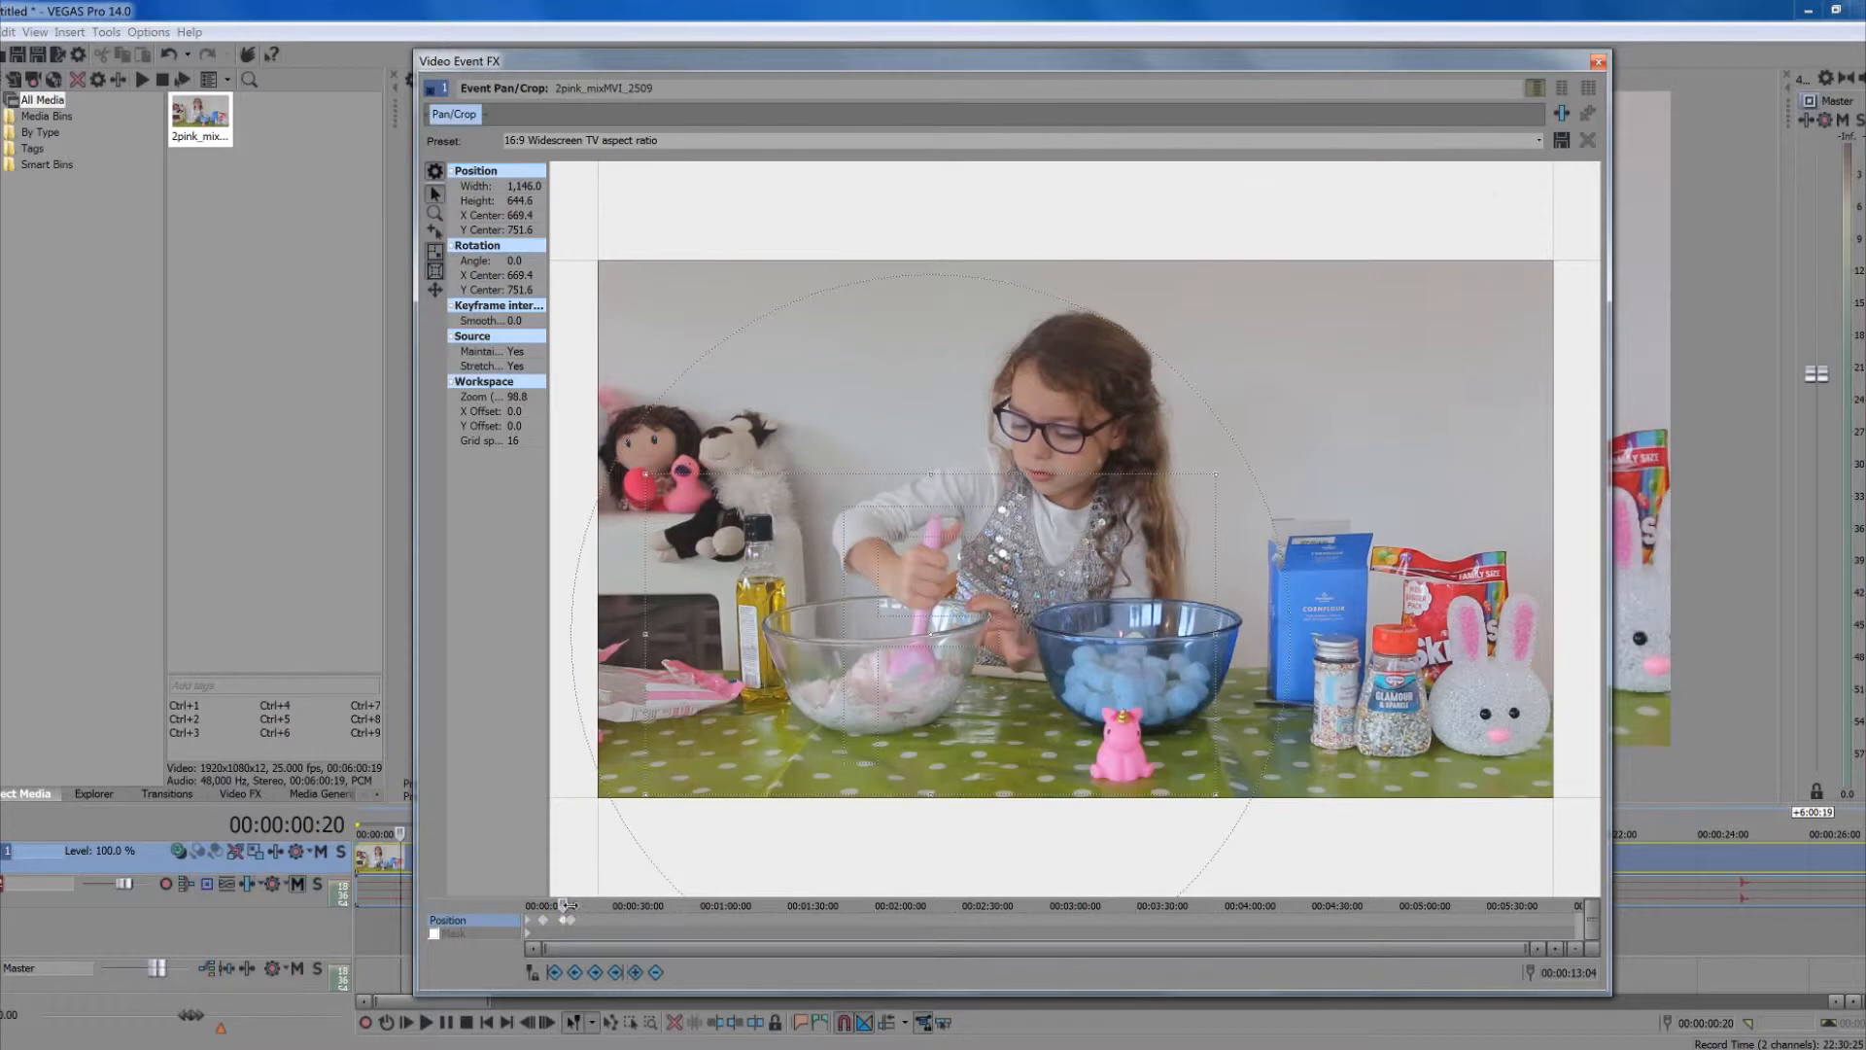
Scrub past the final Pan/Crop keyframe, close the window and play the clip from the start to check the held zoom and zoom-out
mouse_move(563, 904)
left_mouse_down()
mouse_move(537, 904)
mouse_move(571, 905)
left_mouse_up()
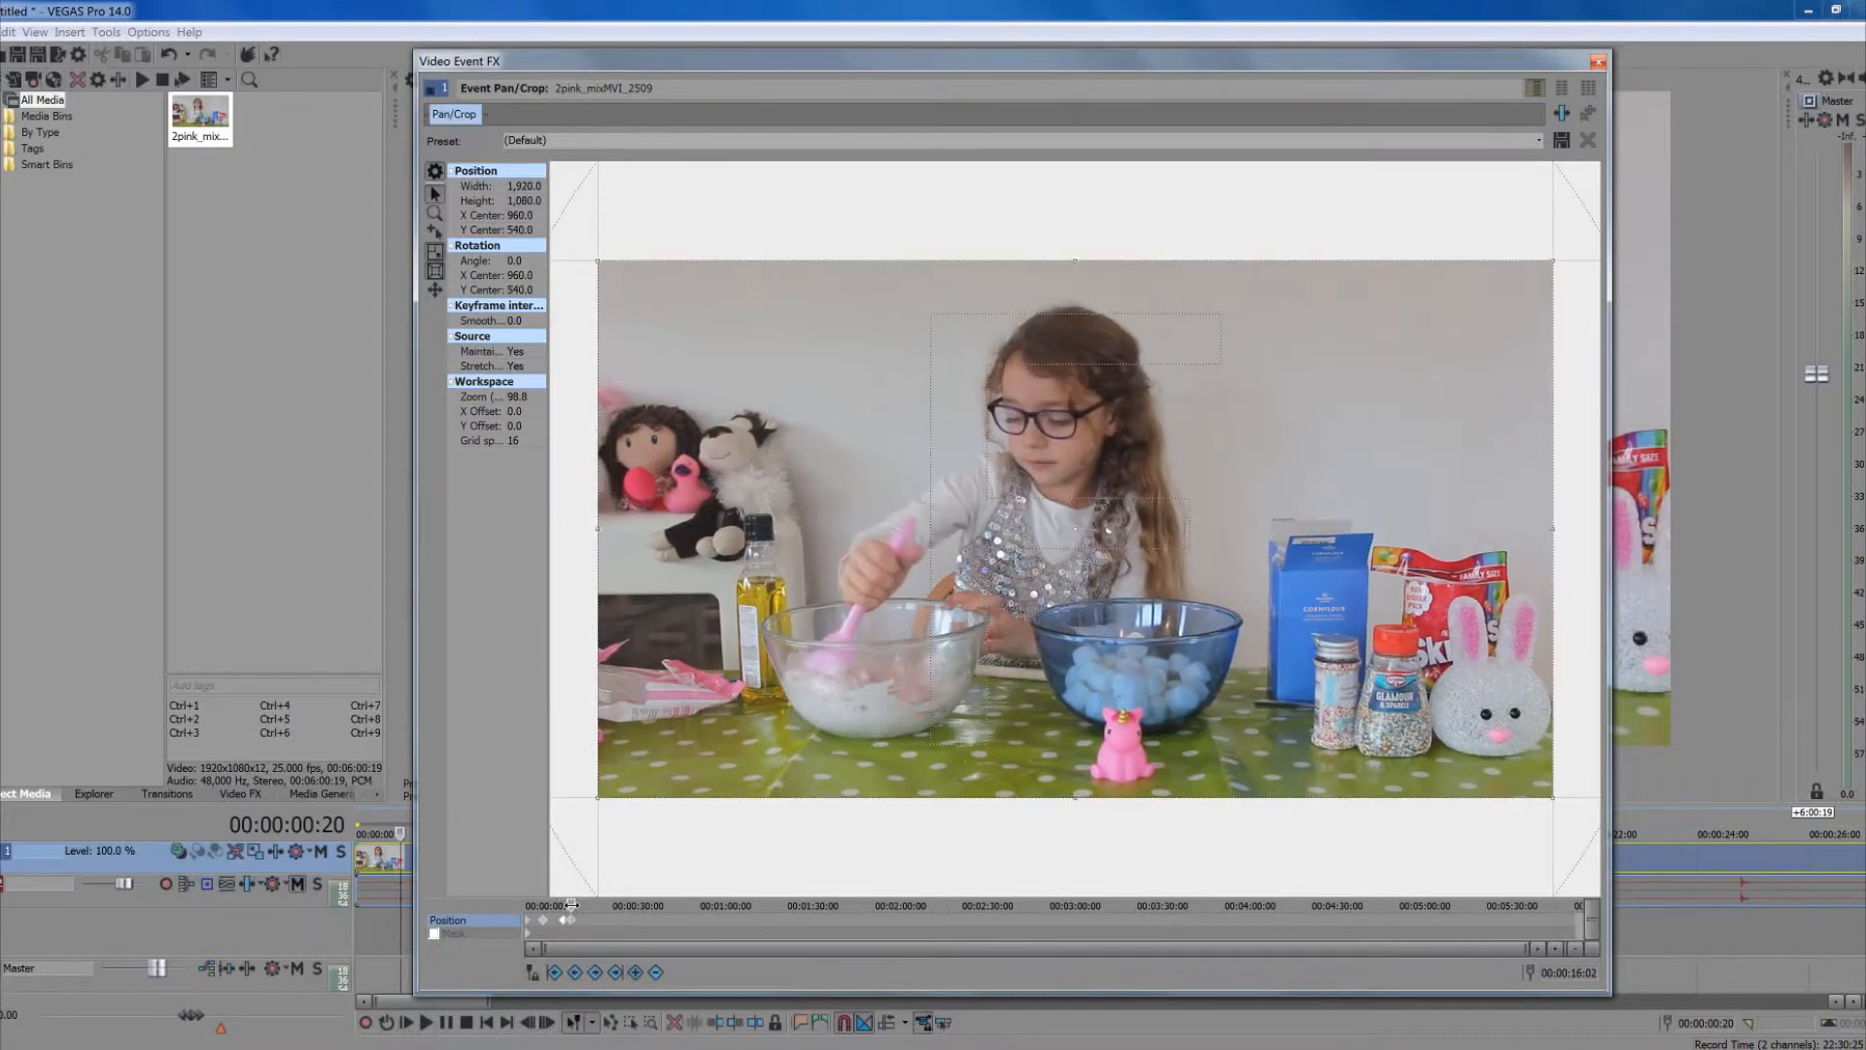
left_click(1598, 63)
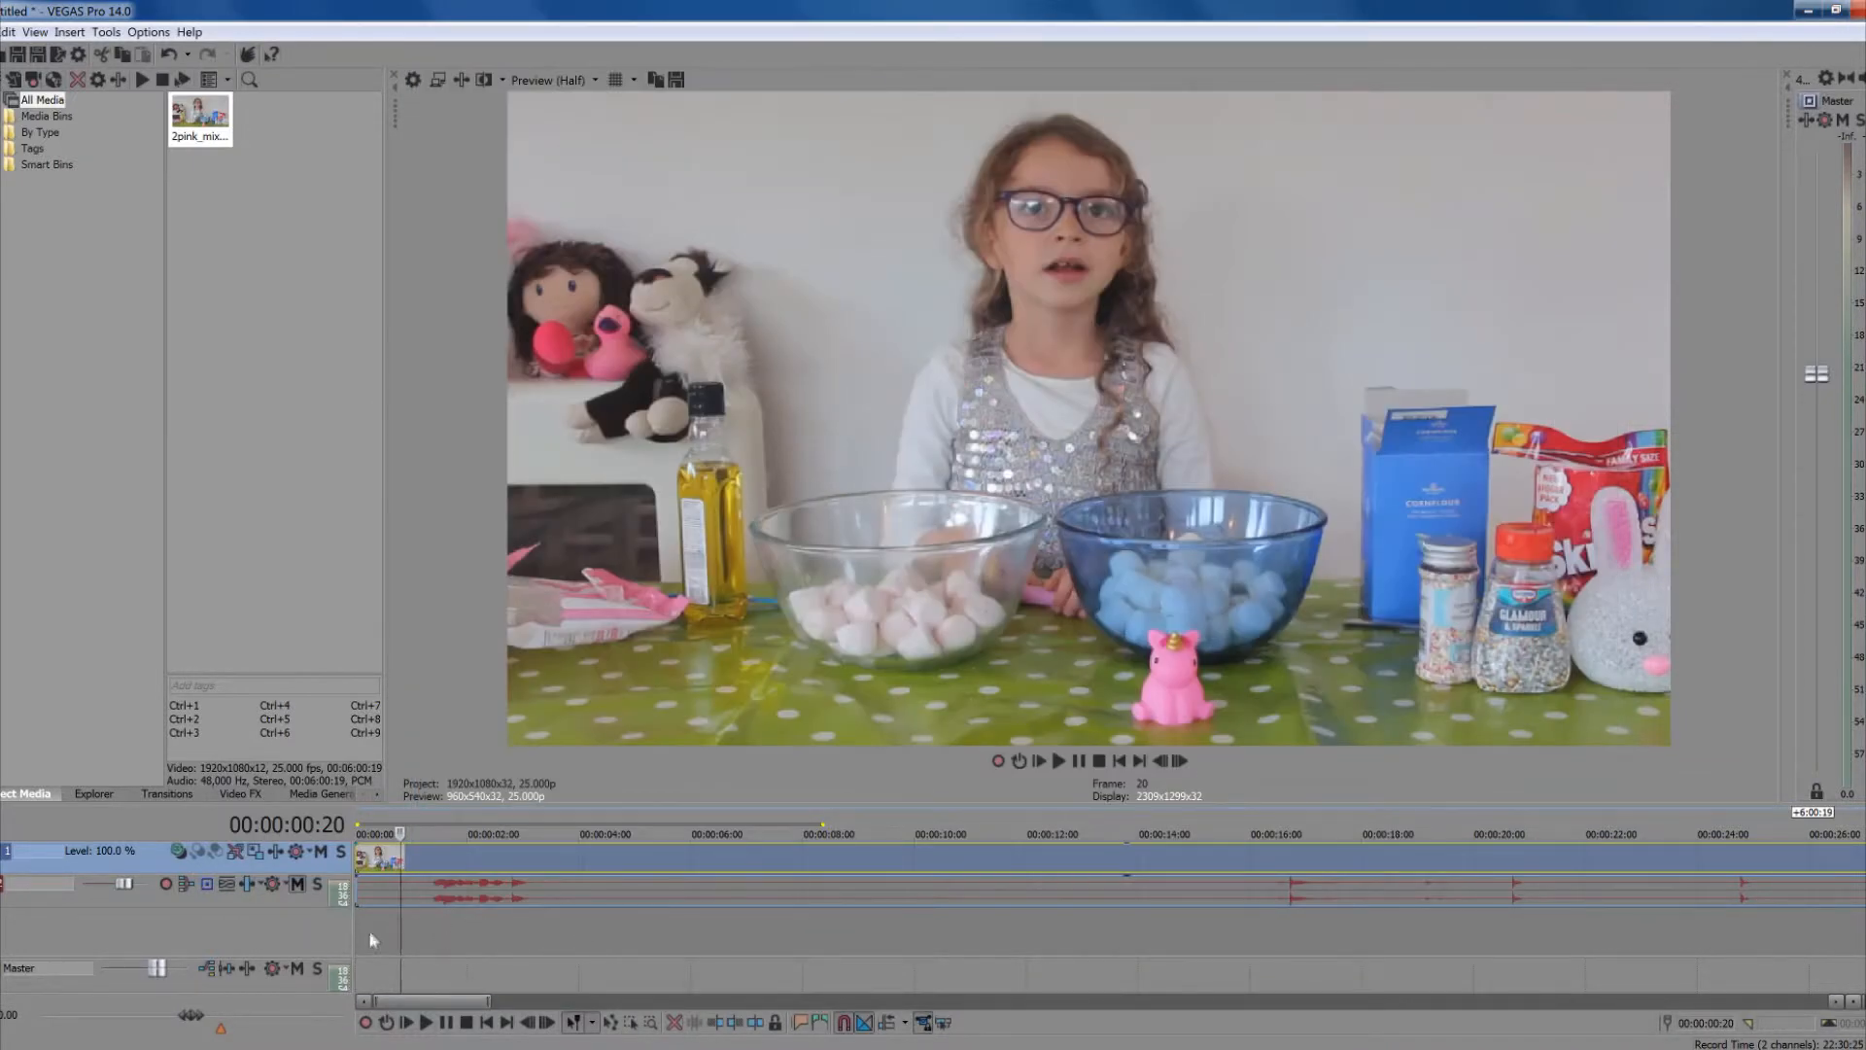
key("space")
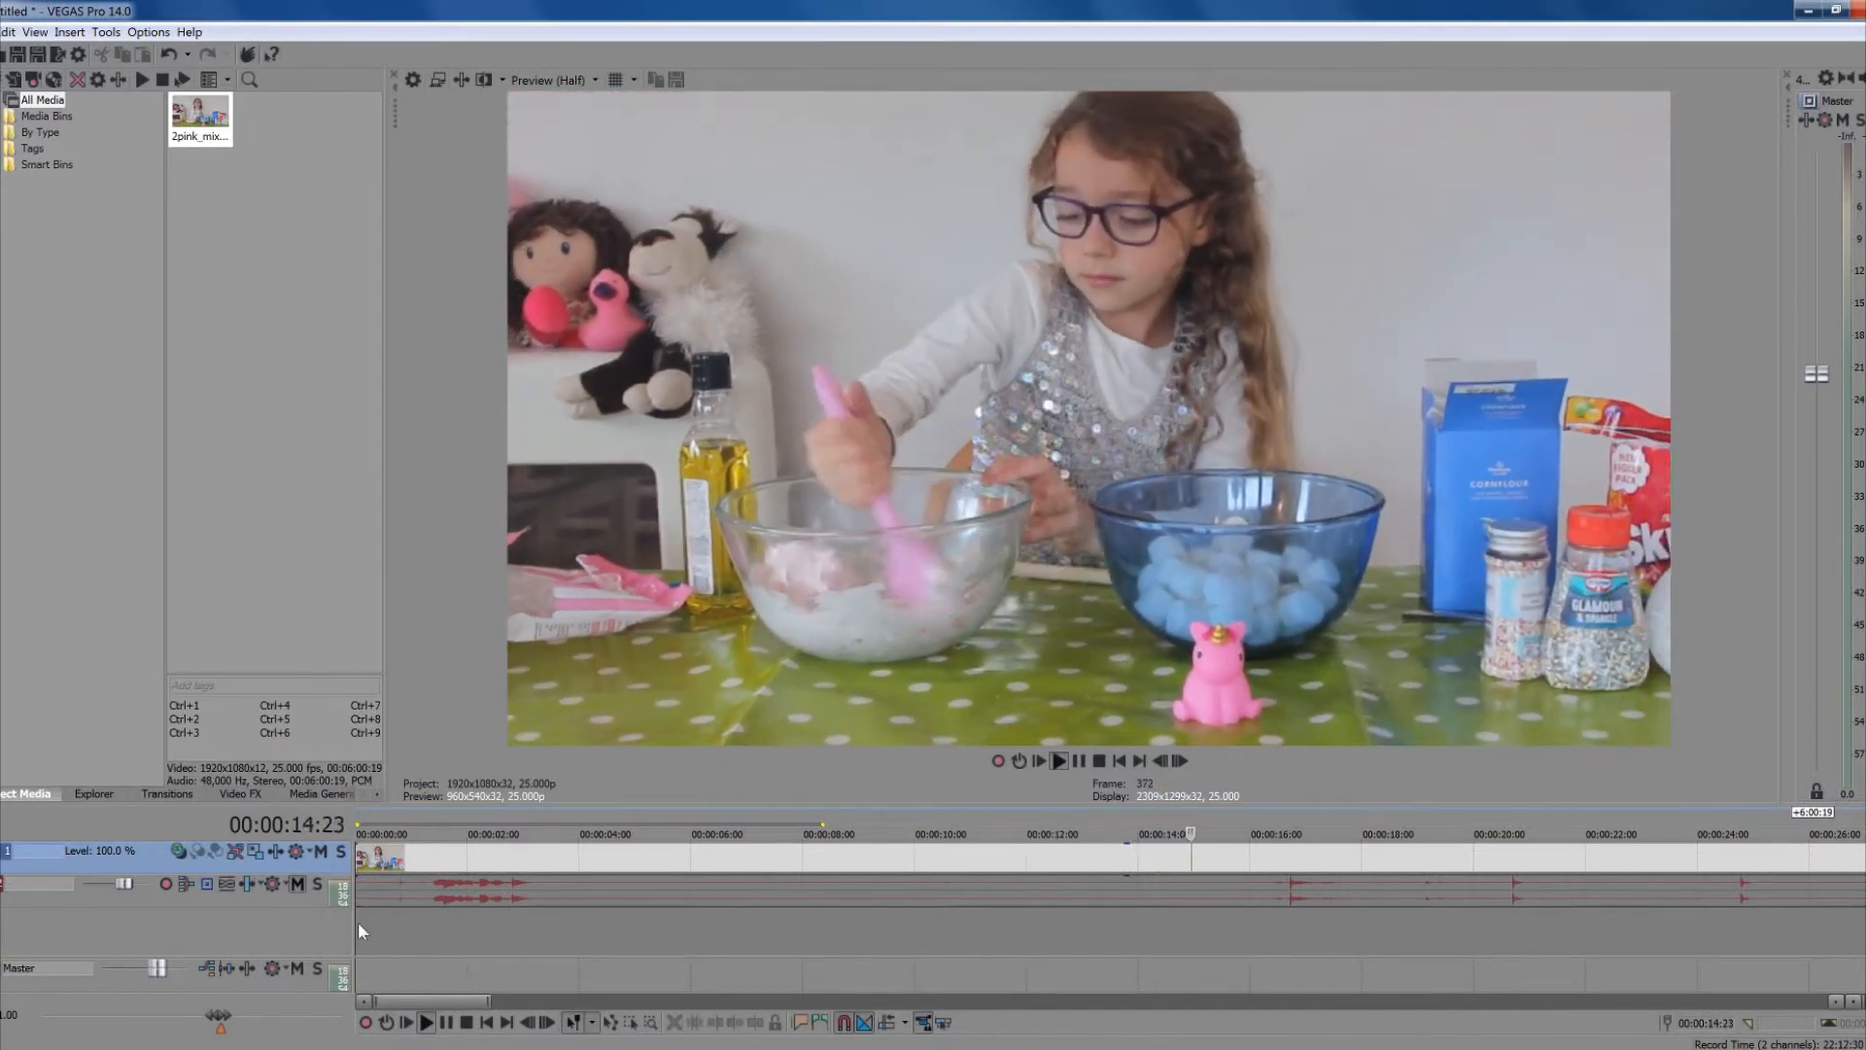
key("space")
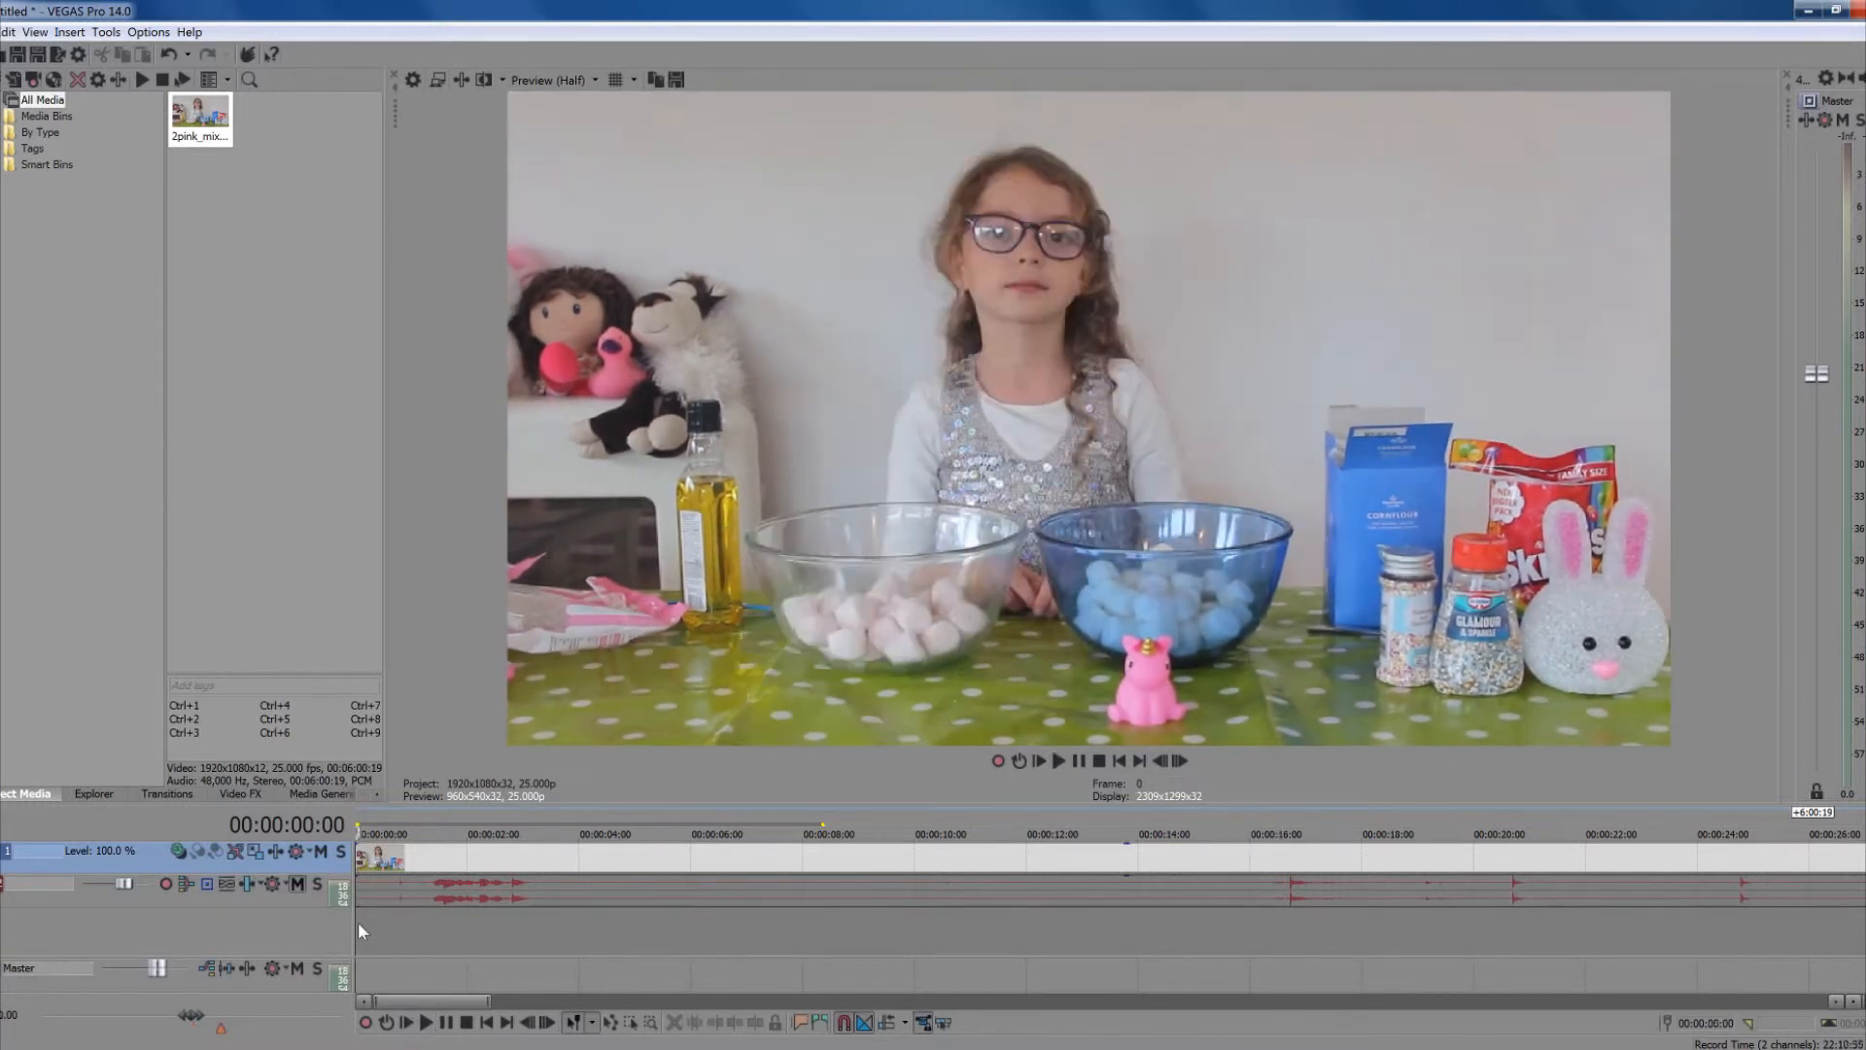